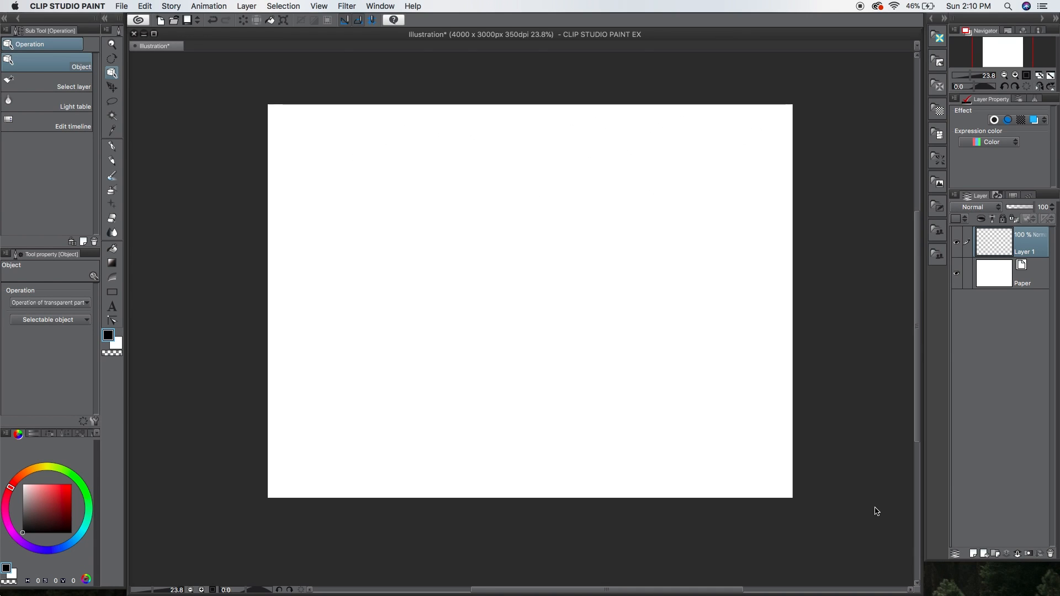
Add the 3D drawing figure-Ver.2 (Male) and 3D drawing figure-Ver.2 (Female) materials to the canvas, with the female beside the male
click(938, 254)
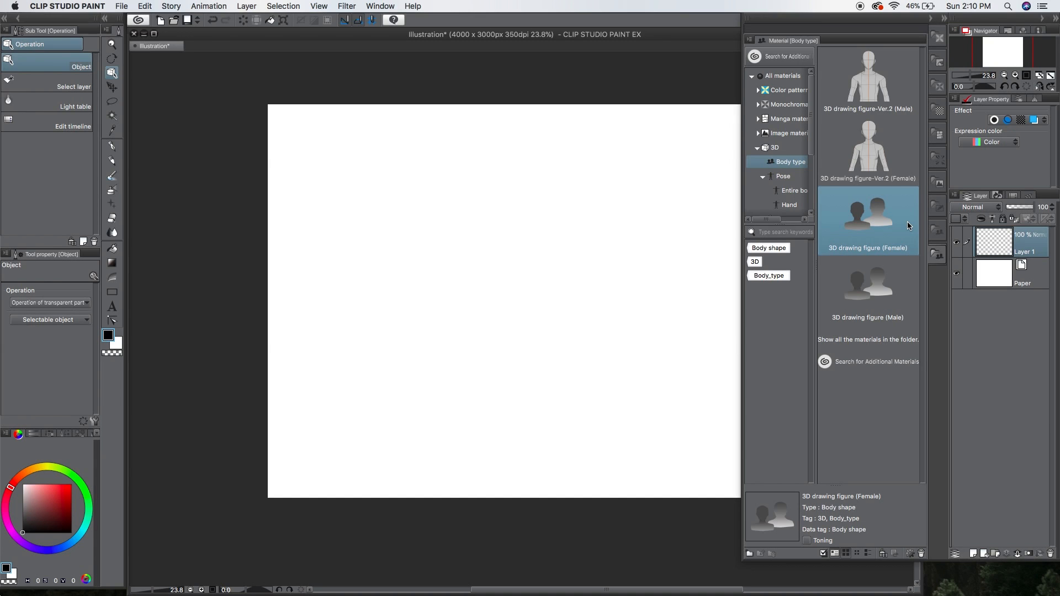
mouse_move(873, 85)
mouse_down()
mouse_move(665, 177)
mouse_move(444, 313)
mouse_up()
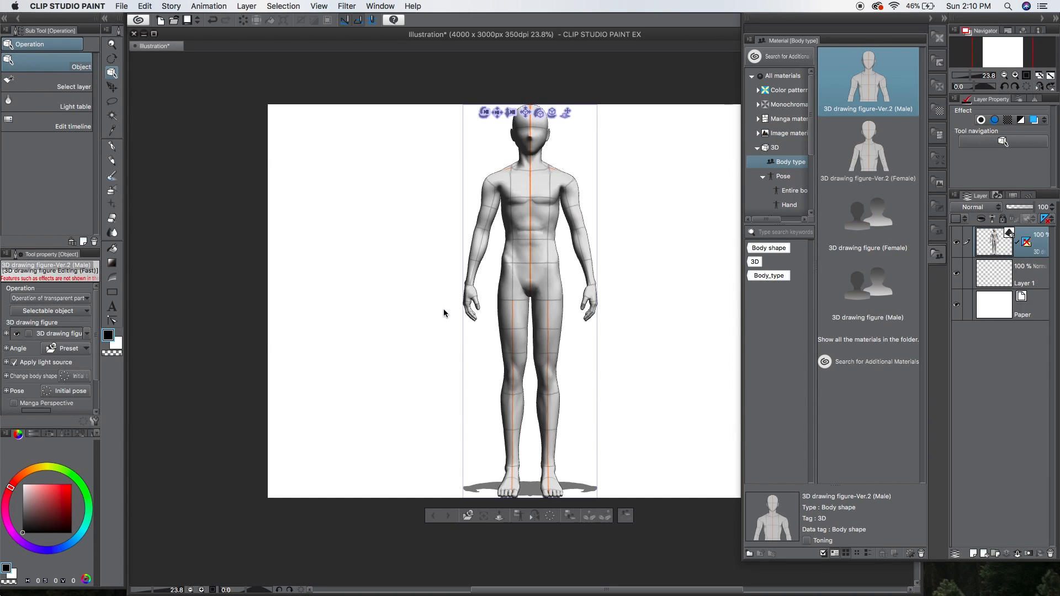
mouse_move(869, 149)
mouse_down()
mouse_move(360, 416)
mouse_move(346, 407)
mouse_move(342, 372)
mouse_up()
drag(411, 180, 409, 510)
Move the male figure back along the ground until its feet line up with the female's, and close the materials
click(552, 325)
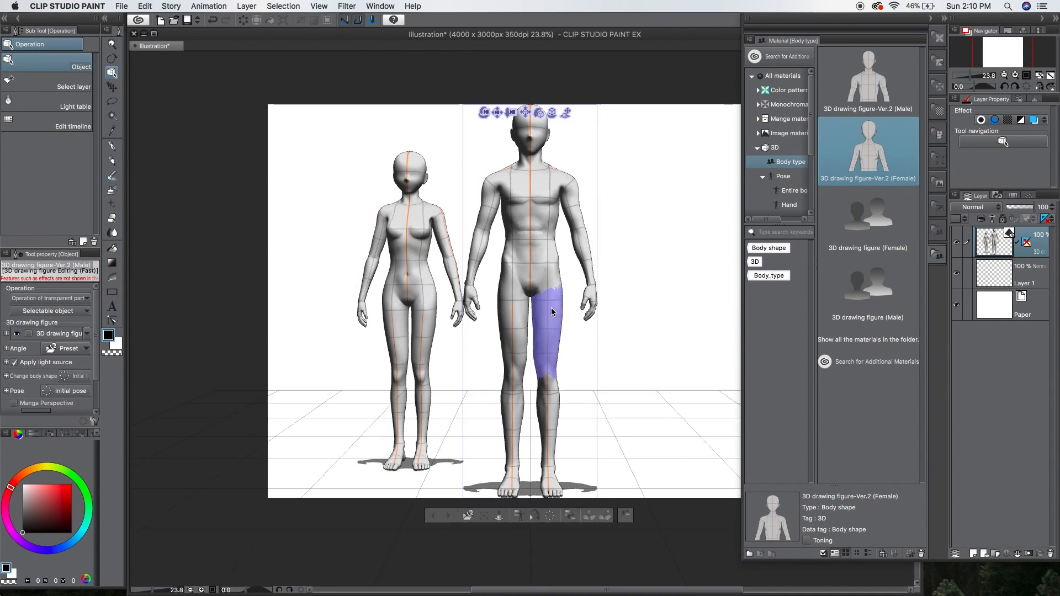
drag(566, 113, 532, 466)
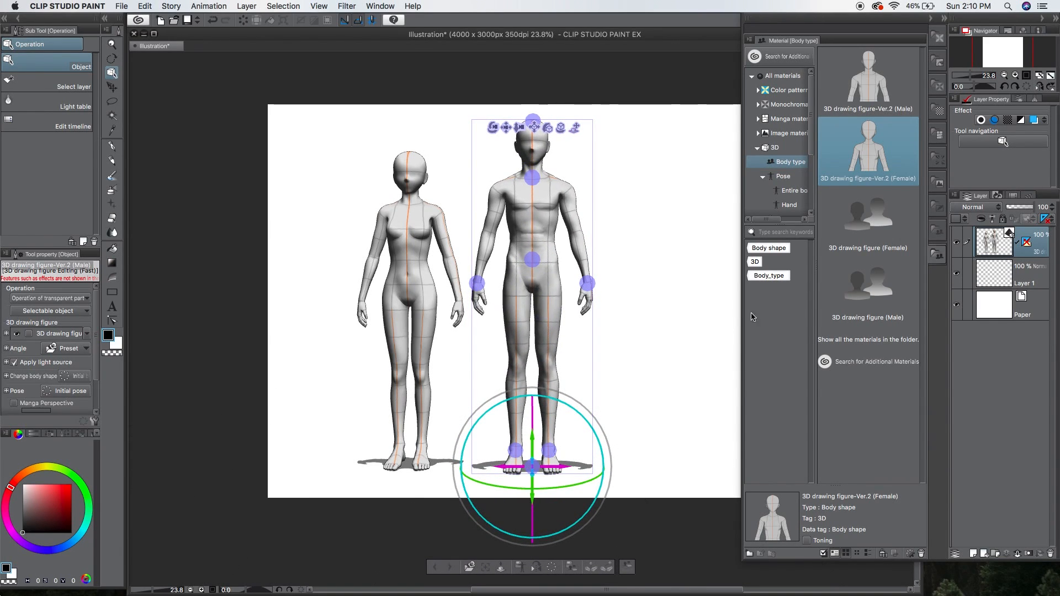
click(937, 261)
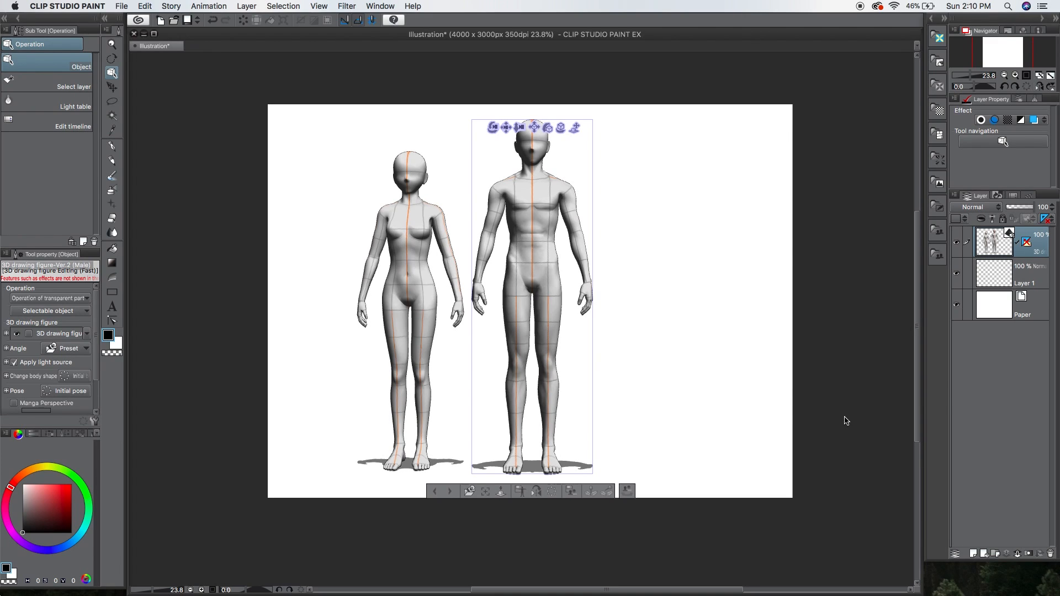
Open the male figure's body shape settings and try the legs at length -10 and width 8, ending with a reset
click(628, 491)
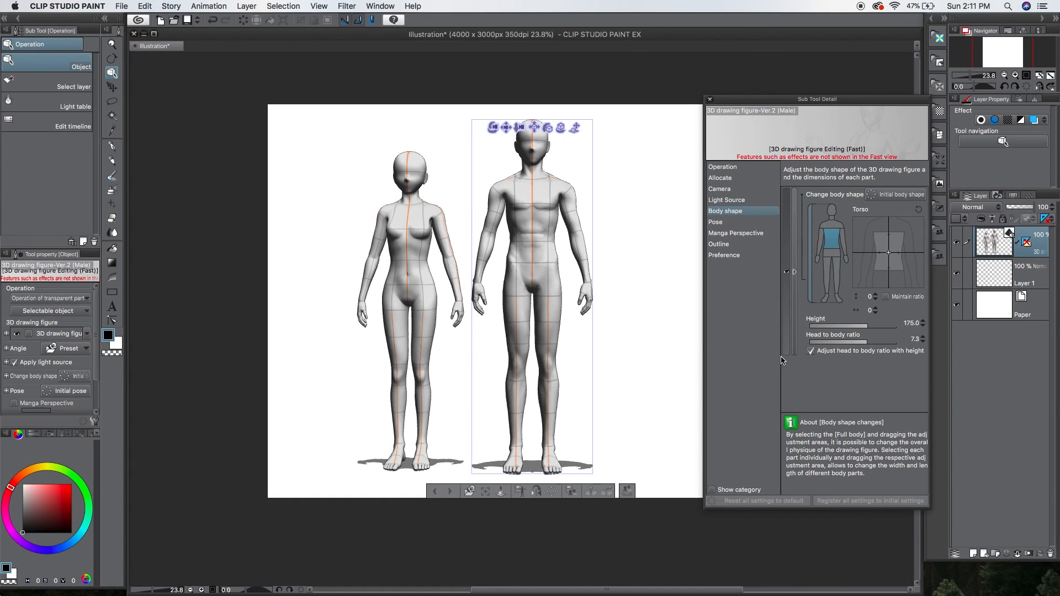
click(838, 278)
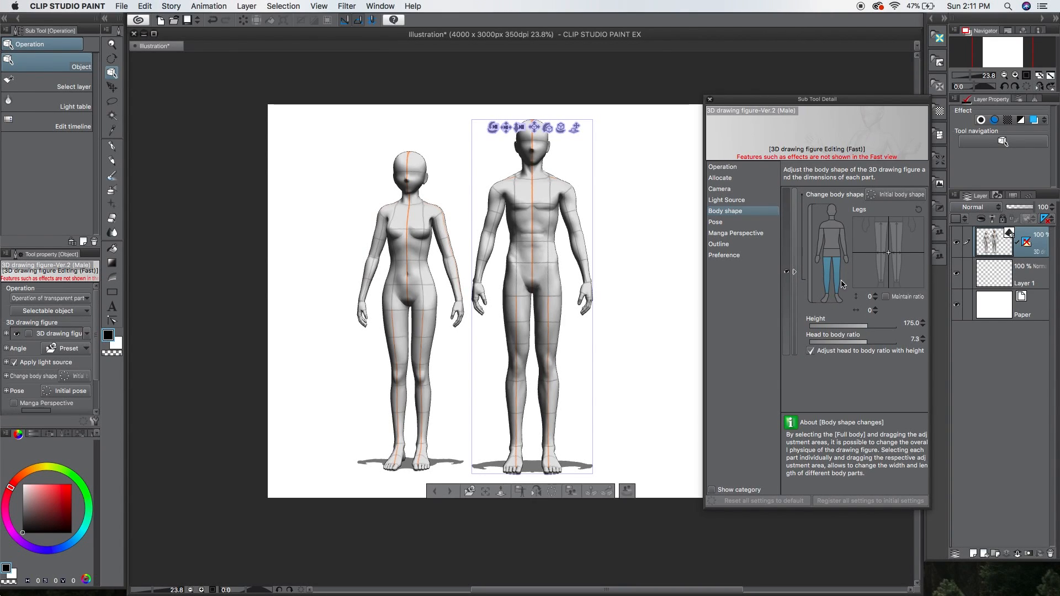
mouse_move(895, 252)
mouse_down()
mouse_move(920, 250)
mouse_move(880, 252)
mouse_move(901, 249)
mouse_move(896, 287)
mouse_move(880, 251)
mouse_move(896, 269)
mouse_up()
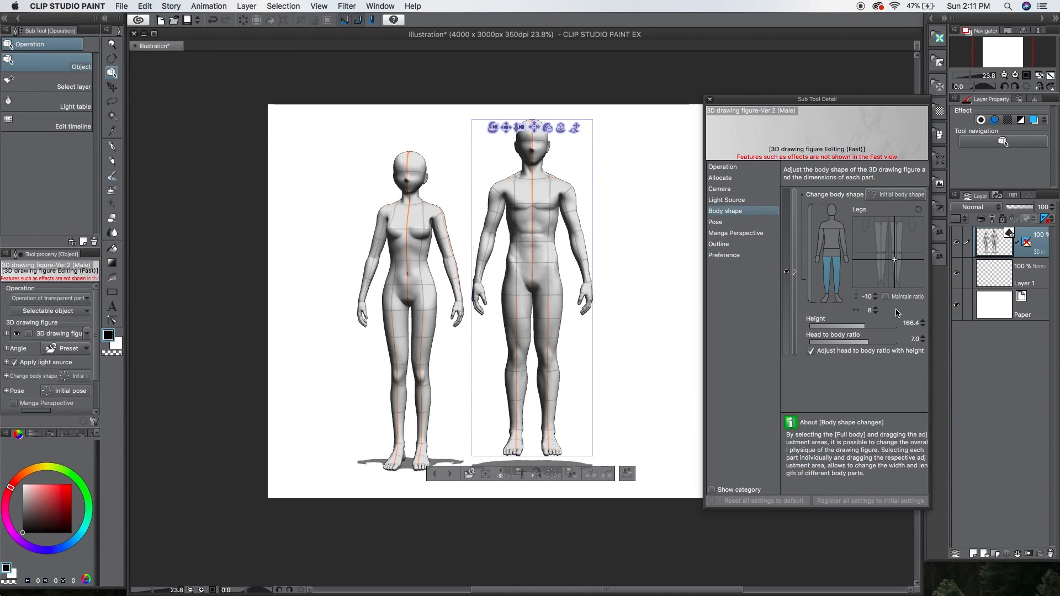
click(919, 211)
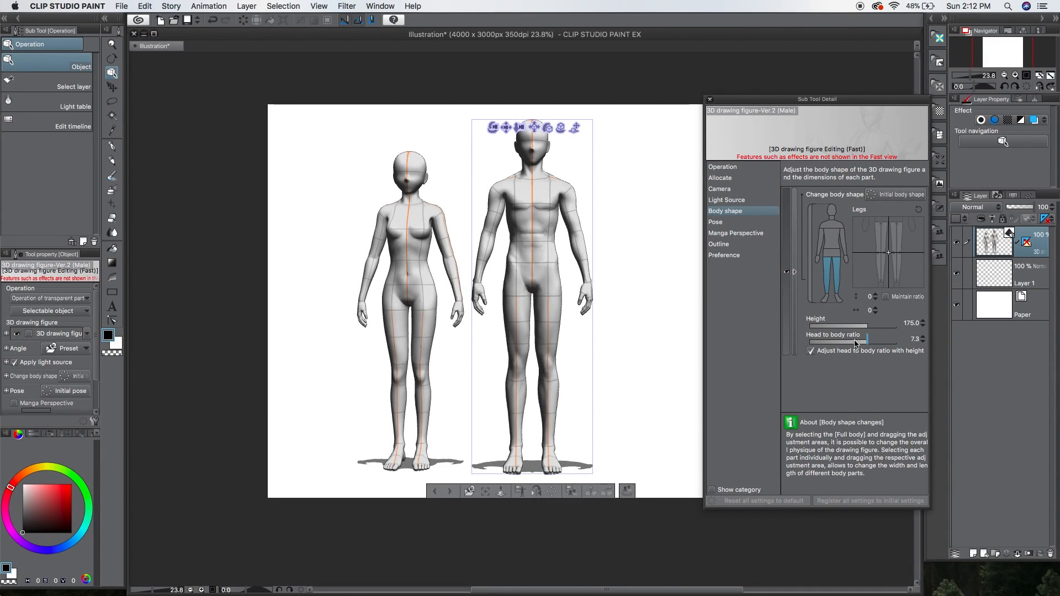
Try a different shoulder width on the male figure and restore the default shape
click(837, 227)
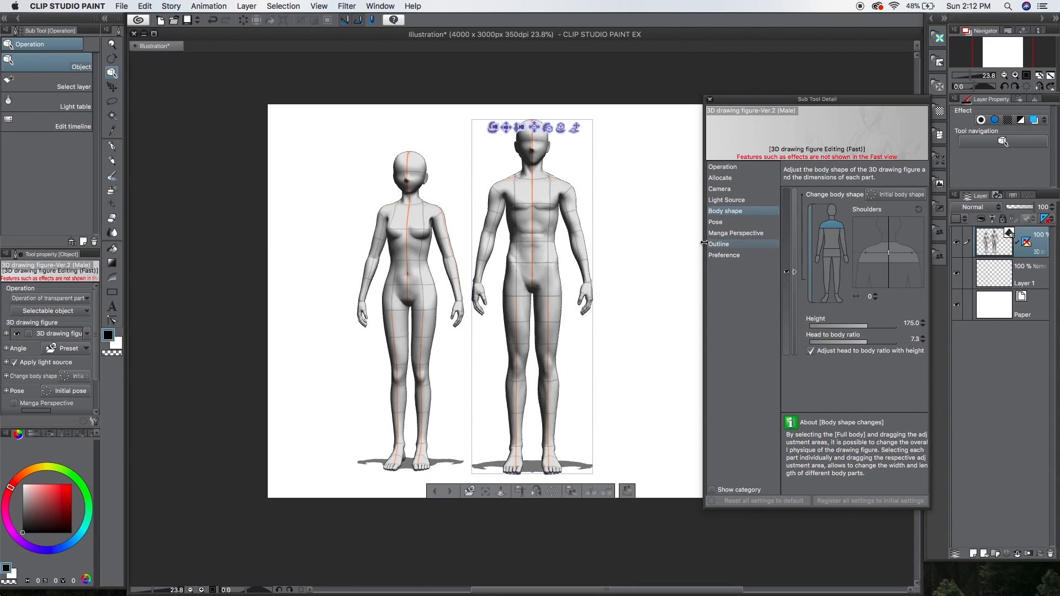
mouse_move(891, 255)
mouse_down()
mouse_move(912, 251)
mouse_move(877, 261)
mouse_up()
click(831, 254)
click(833, 239)
click(918, 209)
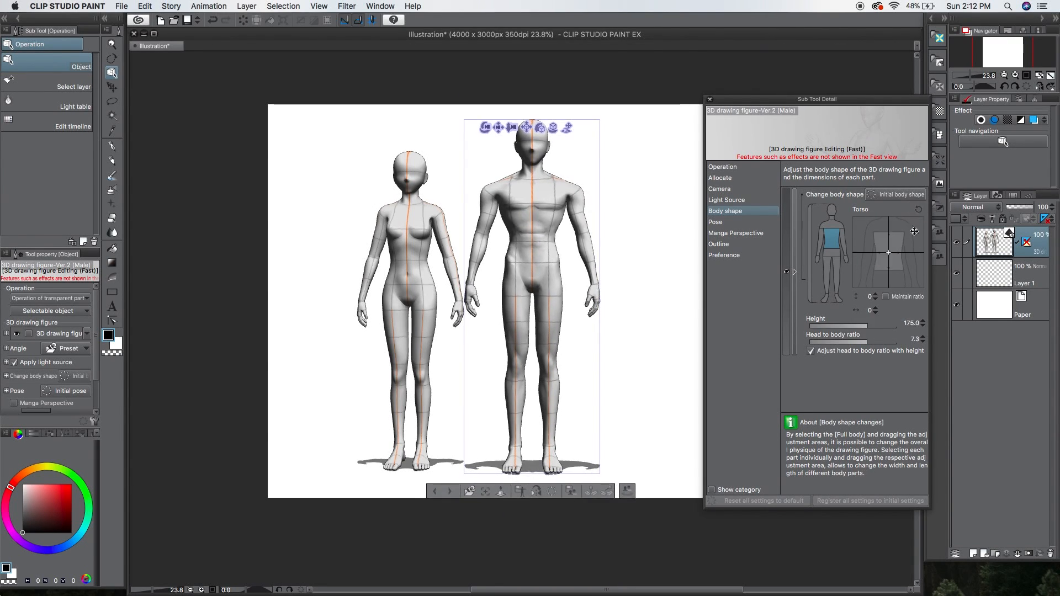
click(834, 254)
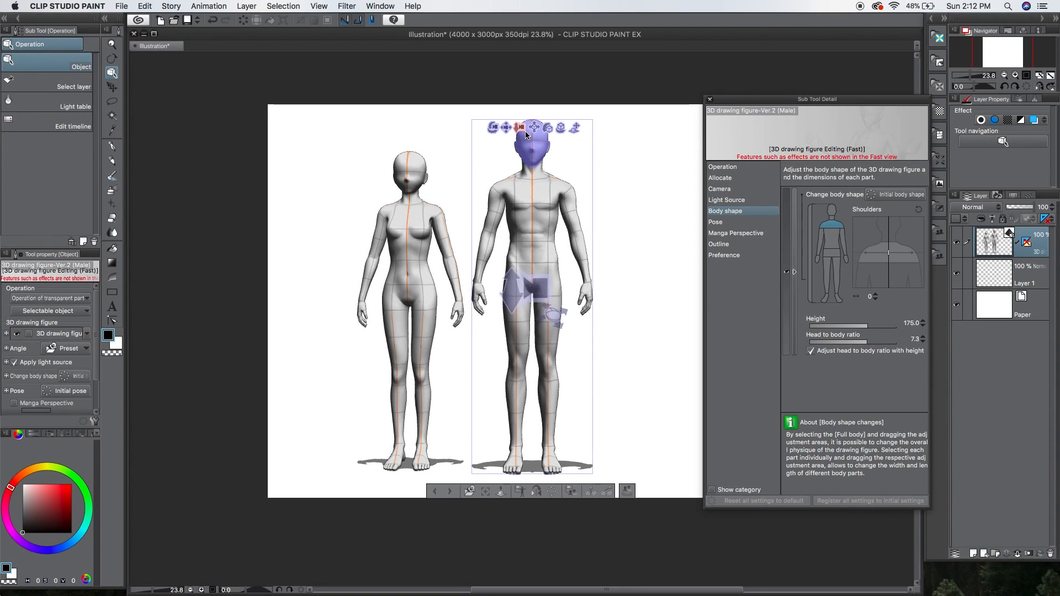
Examine the two figures' heads and torsos up close from several camera angles, ending on a full front view of both
drag(515, 129, 514, 173)
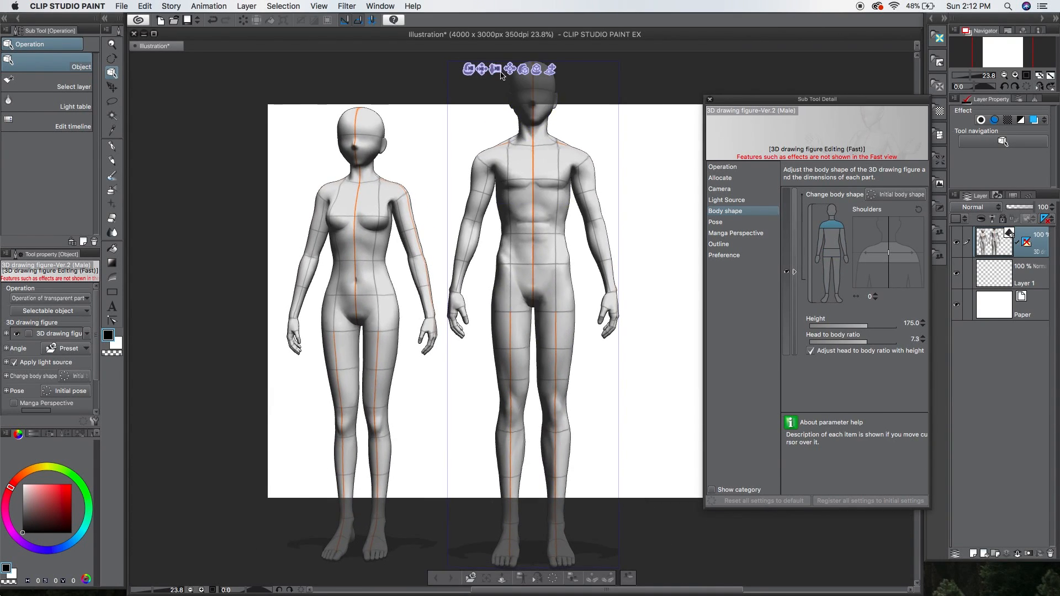
drag(482, 69, 487, 254)
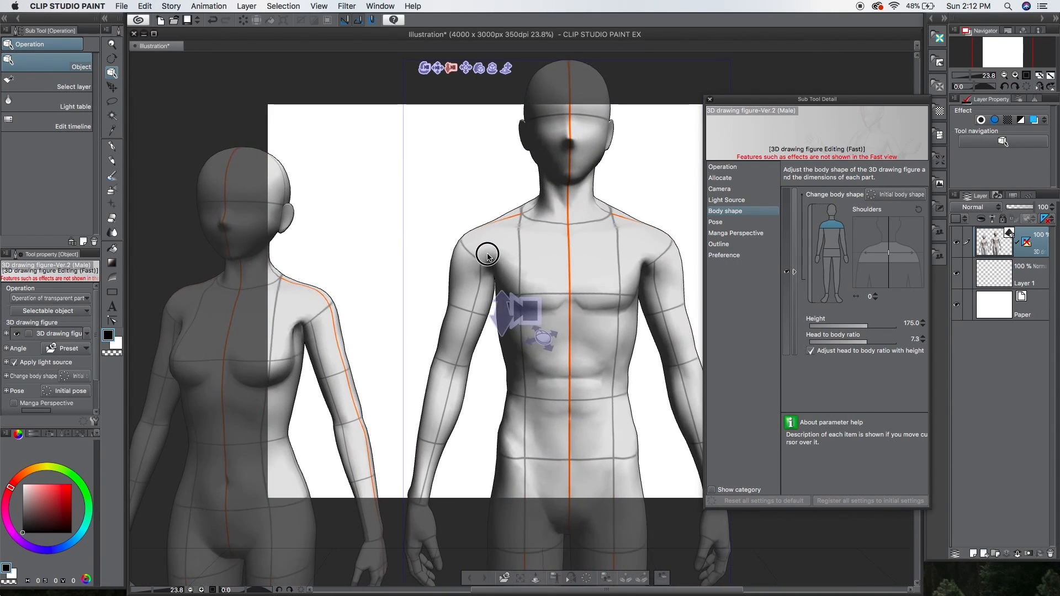
drag(438, 68, 428, 187)
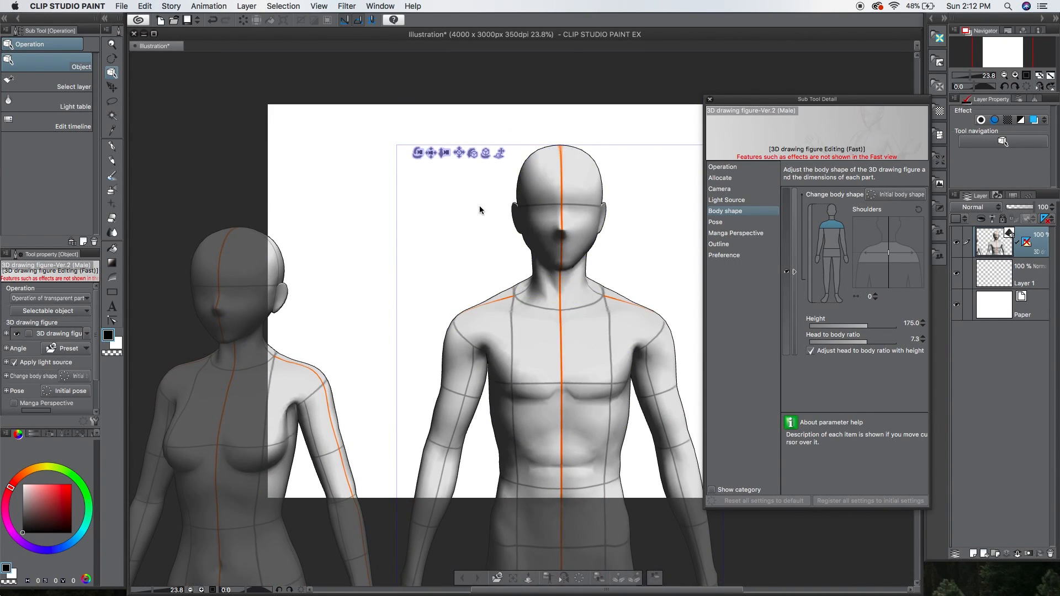
drag(409, 239, 526, 208)
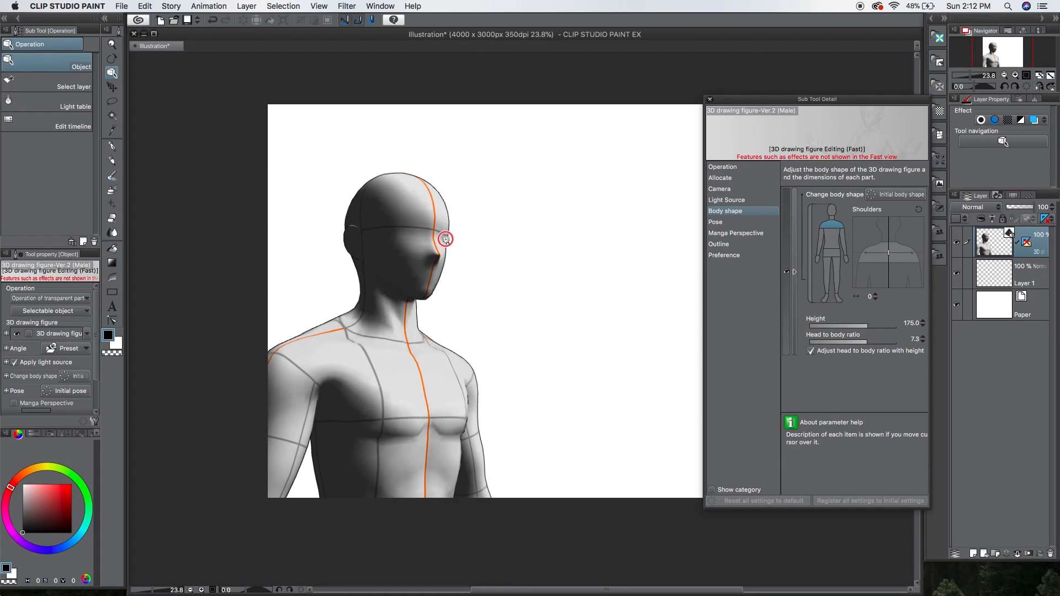
scroll(464, 275, up, 4)
drag(563, 252, 466, 267)
key(space)
drag(597, 332, 495, 320)
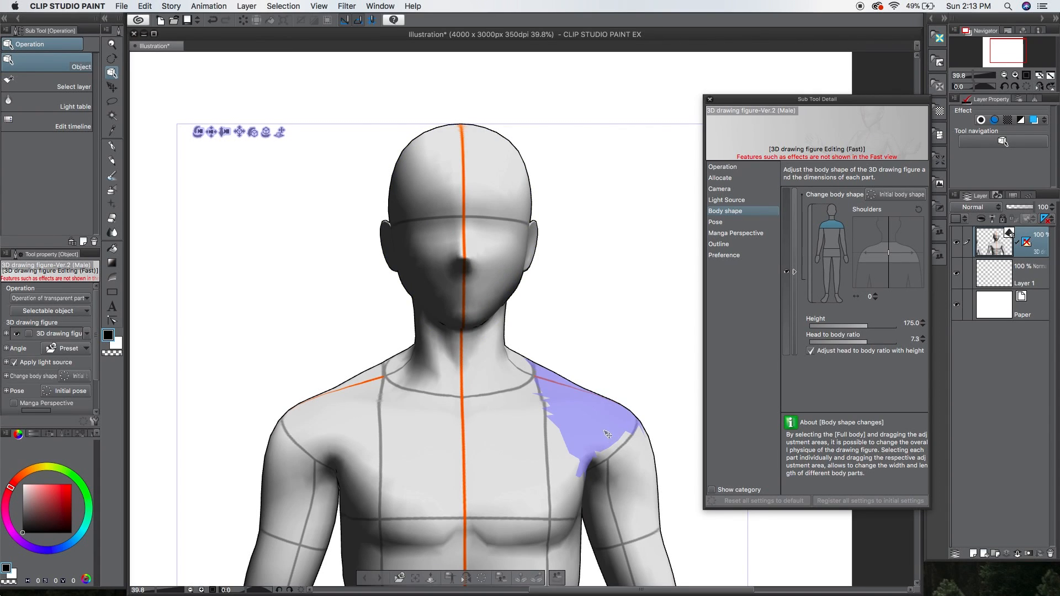
drag(608, 255, 483, 316)
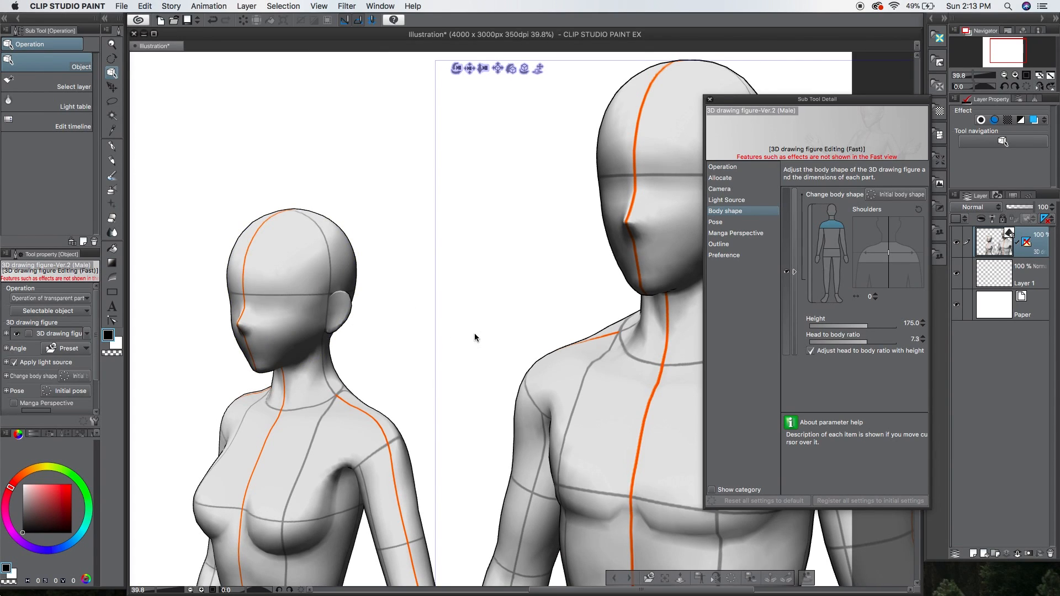
drag(478, 309, 464, 339)
drag(631, 340, 566, 278)
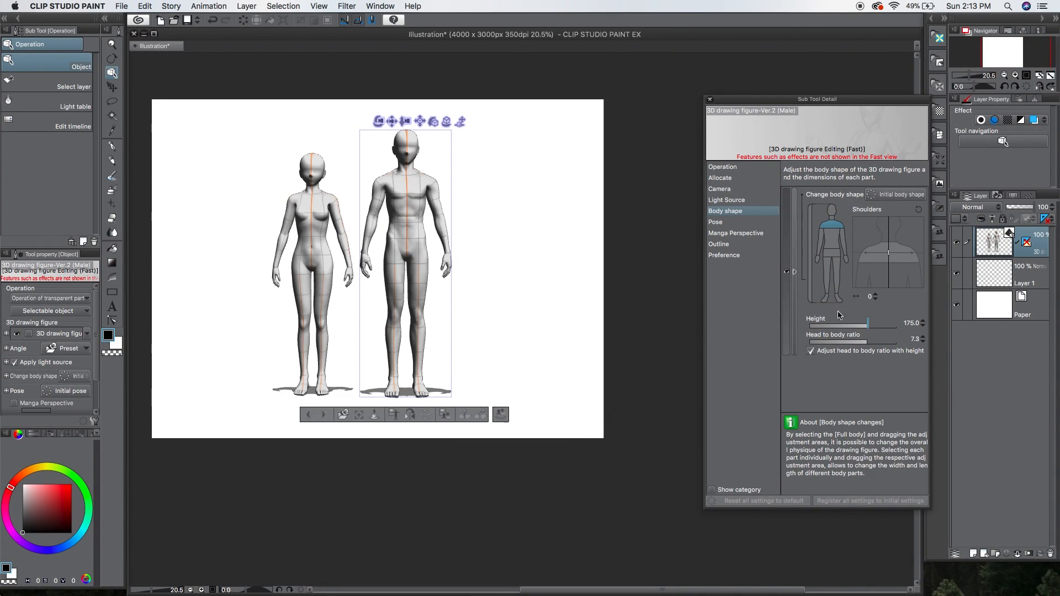
Try resizing the male figure's feet and reset them to the default
click(840, 300)
mouse_move(887, 249)
mouse_down()
mouse_move(905, 244)
mouse_move(901, 235)
mouse_up()
click(918, 209)
Set the male figure's arms to length -1 and width 39 for a muscular build
click(842, 225)
drag(890, 257, 916, 253)
click(843, 247)
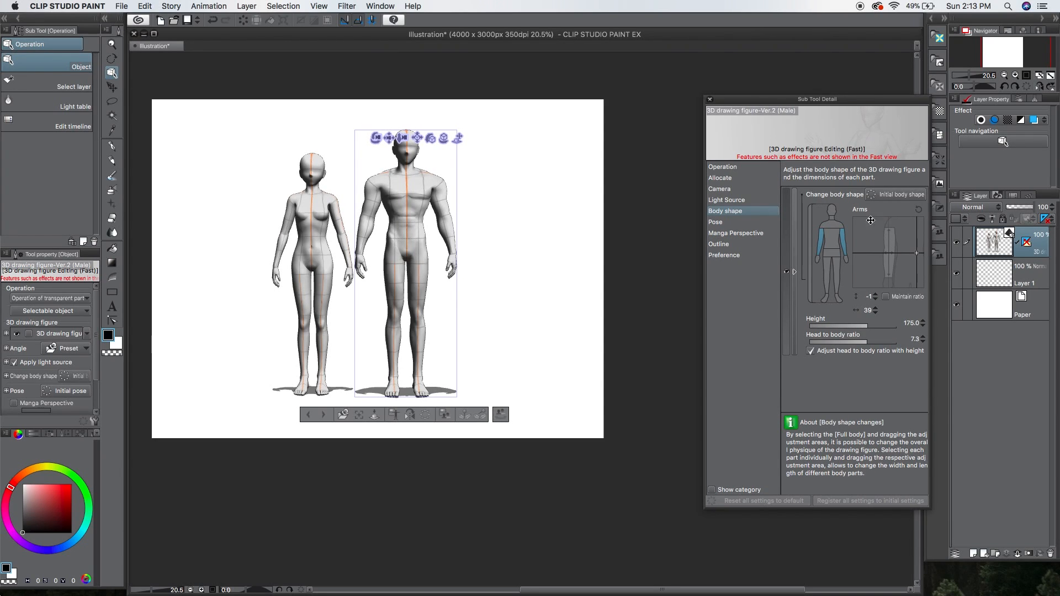
Set the male figure's neck to length -2 and width 25, and move the figure farther from the female
click(833, 217)
drag(898, 253, 907, 253)
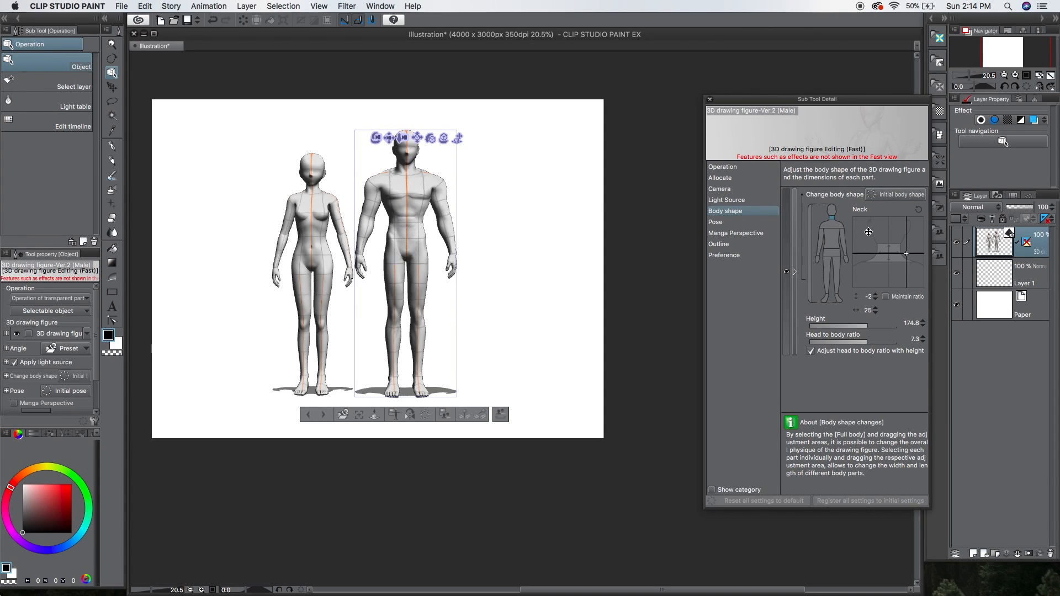
drag(460, 142, 506, 386)
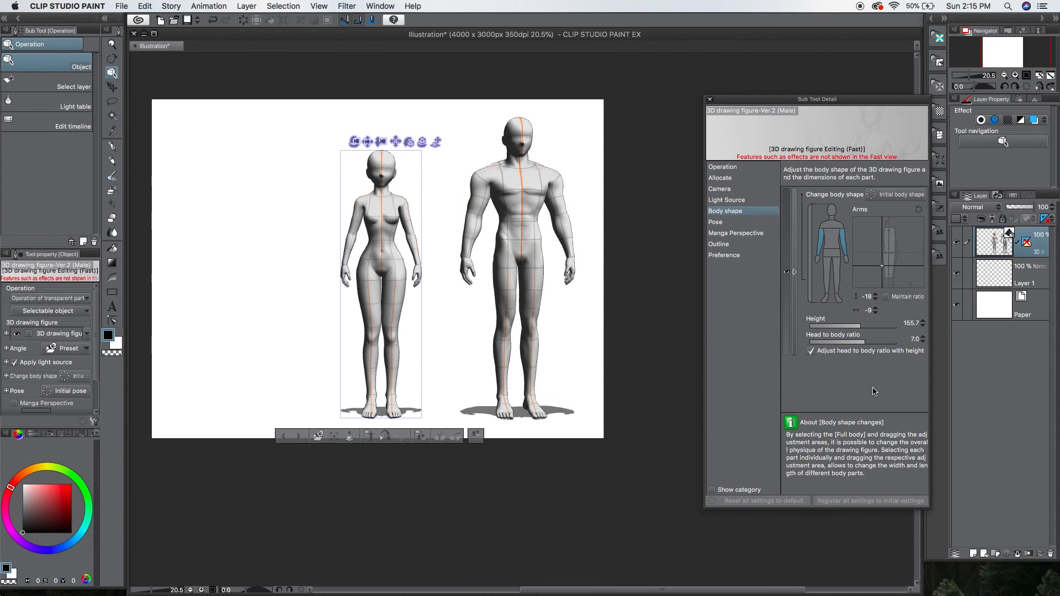
Try the female figure's full-body build at 50 vertical and -4 horizontal, and settle on 15 vertical and 8 horizontal
click(810, 261)
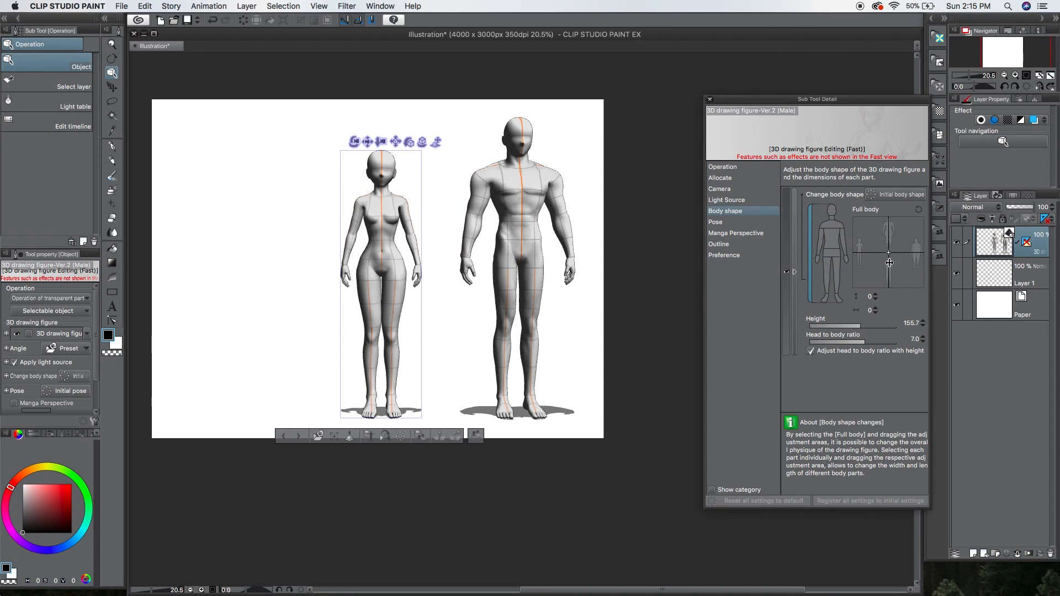
drag(889, 250, 886, 202)
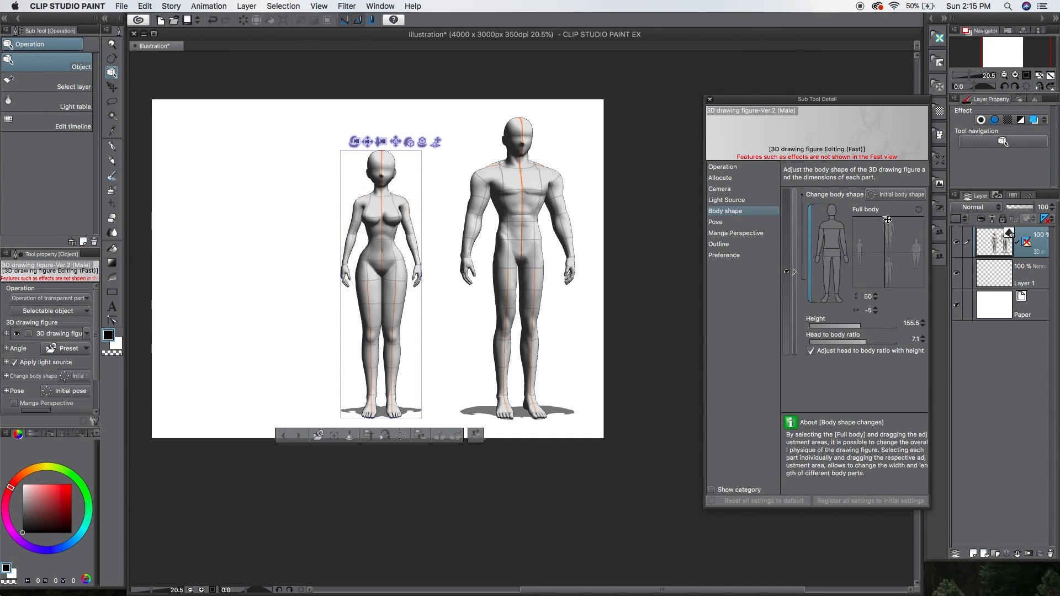
drag(887, 220, 886, 218)
drag(423, 143, 422, 210)
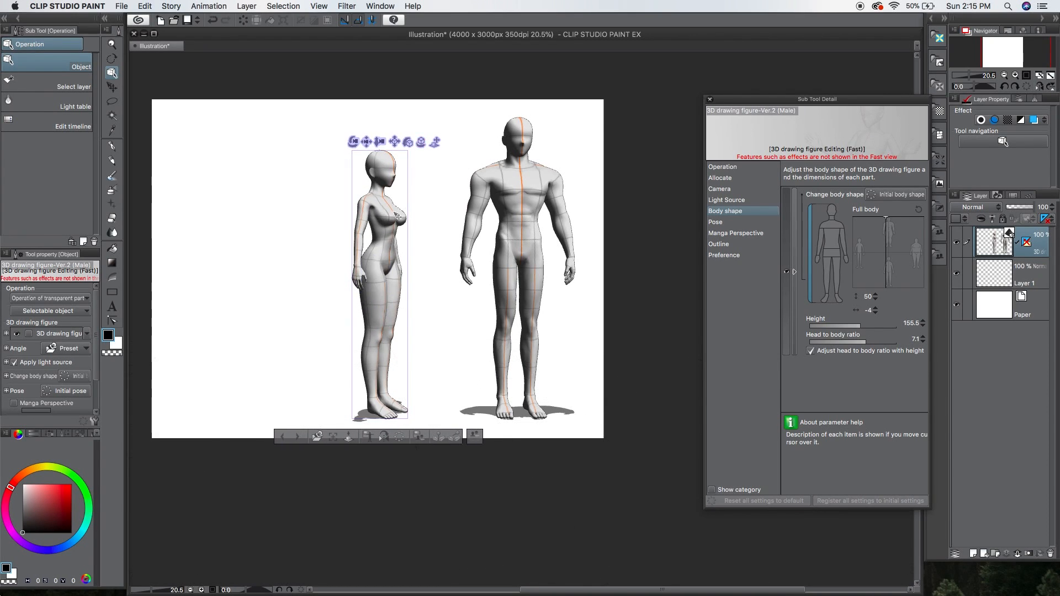
mouse_move(887, 222)
mouse_down()
mouse_move(893, 209)
mouse_move(880, 239)
mouse_move(905, 239)
mouse_move(906, 214)
mouse_up()
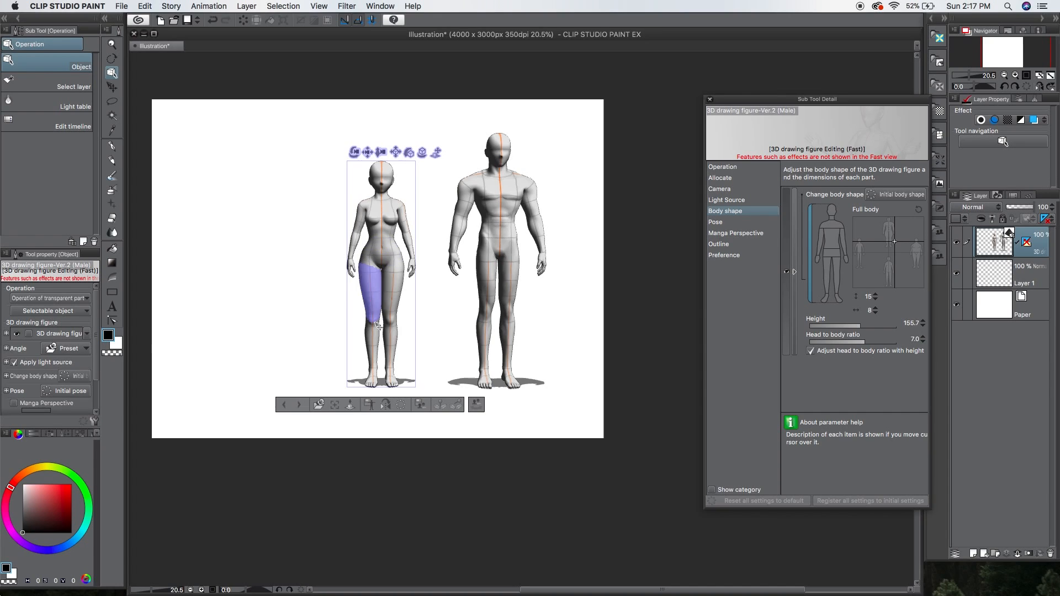
Set the female figure's head to body ratio to 8.0 without the height-linked adjustment, and ground the figure
click(923, 338)
click(923, 336)
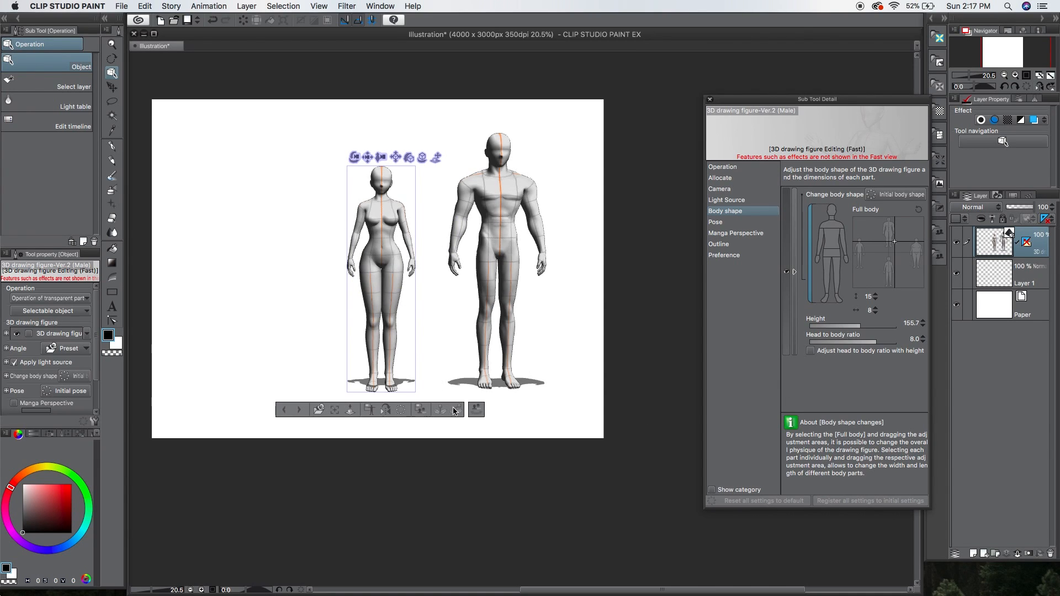
click(350, 409)
click(387, 288)
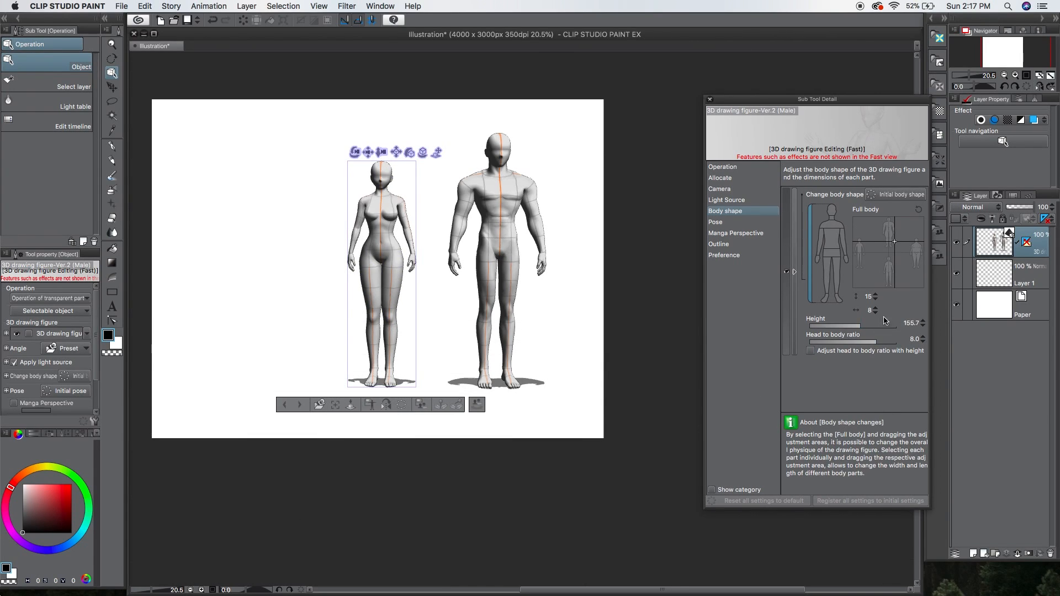
Set the female figure's head to body ratio to 6.0 and ground the figure again
drag(875, 346, 855, 344)
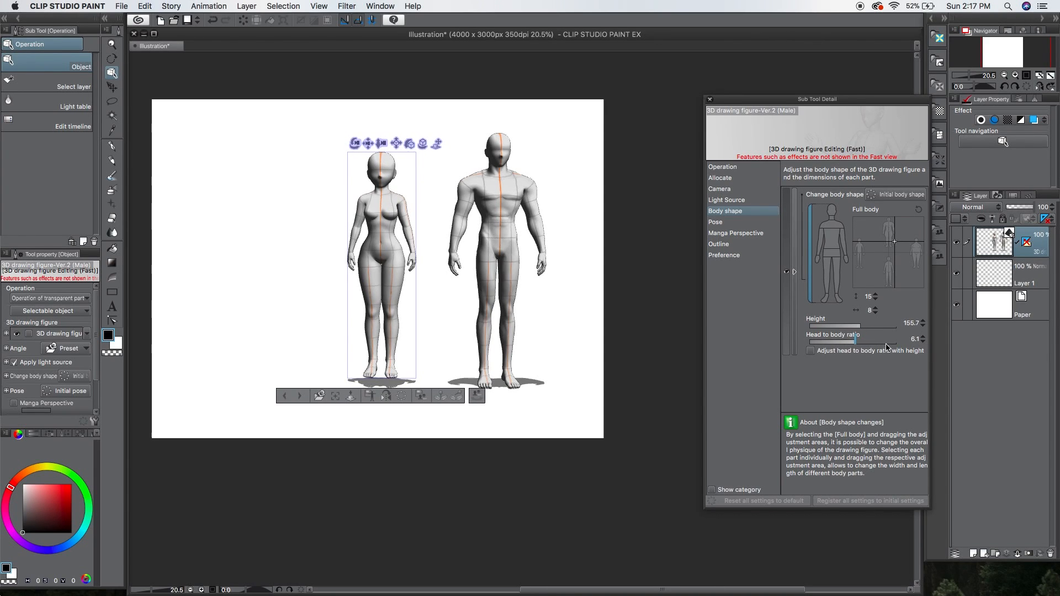
click(928, 343)
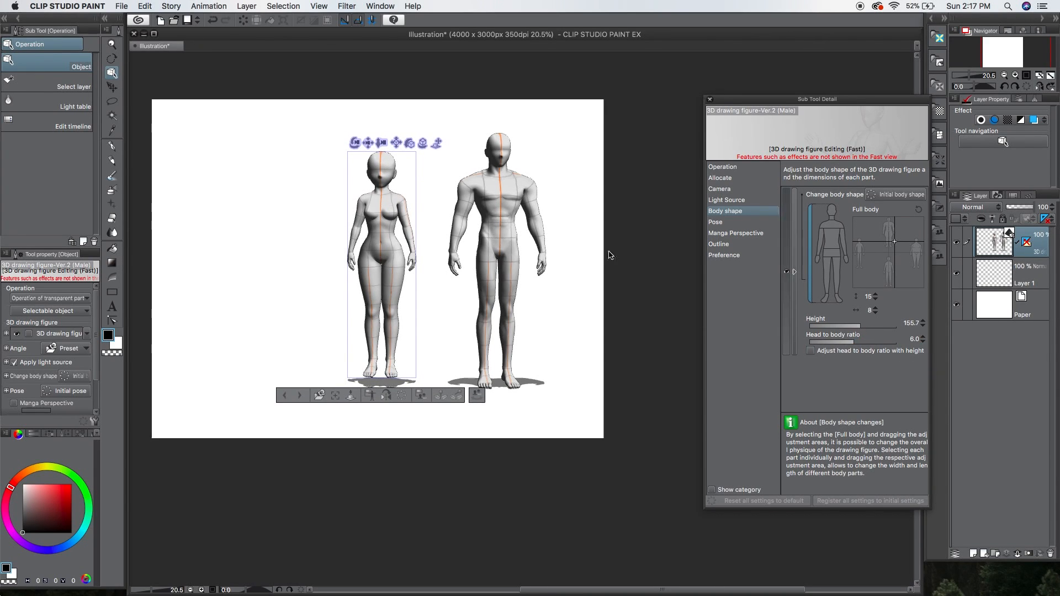
click(351, 397)
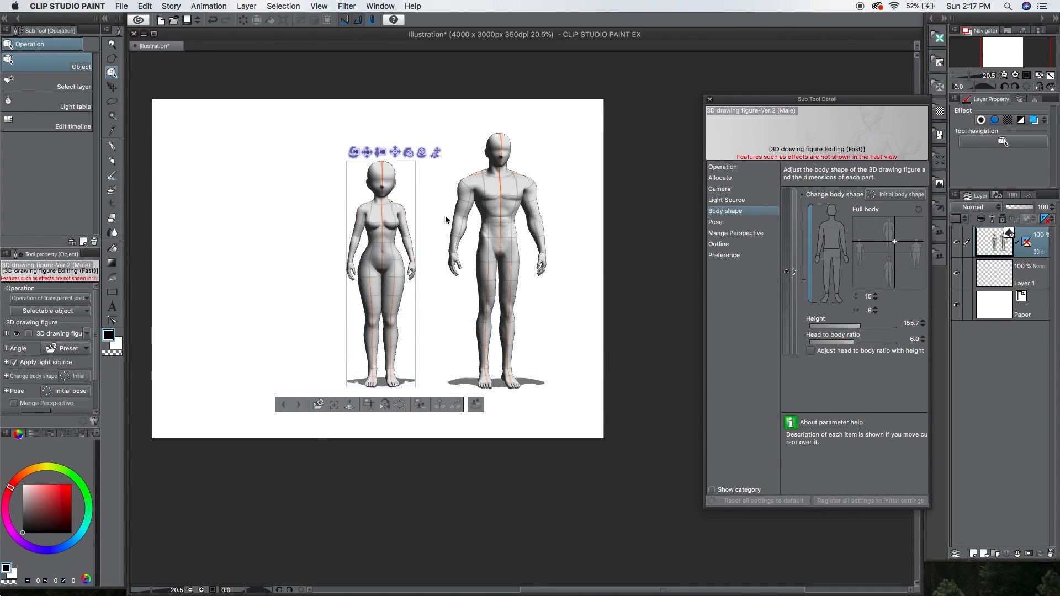
Rotate the female figure slightly about its vertical axis so it faces toward the male figure
drag(421, 153, 350, 217)
click(458, 160)
mouse_move(421, 153)
mouse_down()
mouse_move(391, 161)
mouse_move(410, 154)
mouse_up()
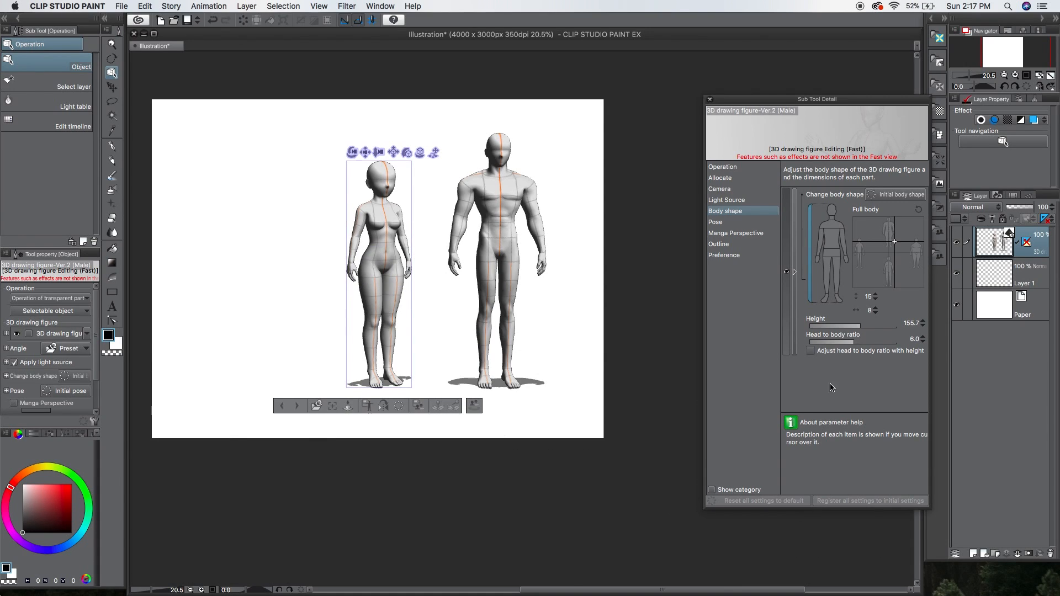
Set the female figure's head to body ratio to 3.0 for a chibi look and rotate it to a three-quarter view
drag(856, 342, 816, 342)
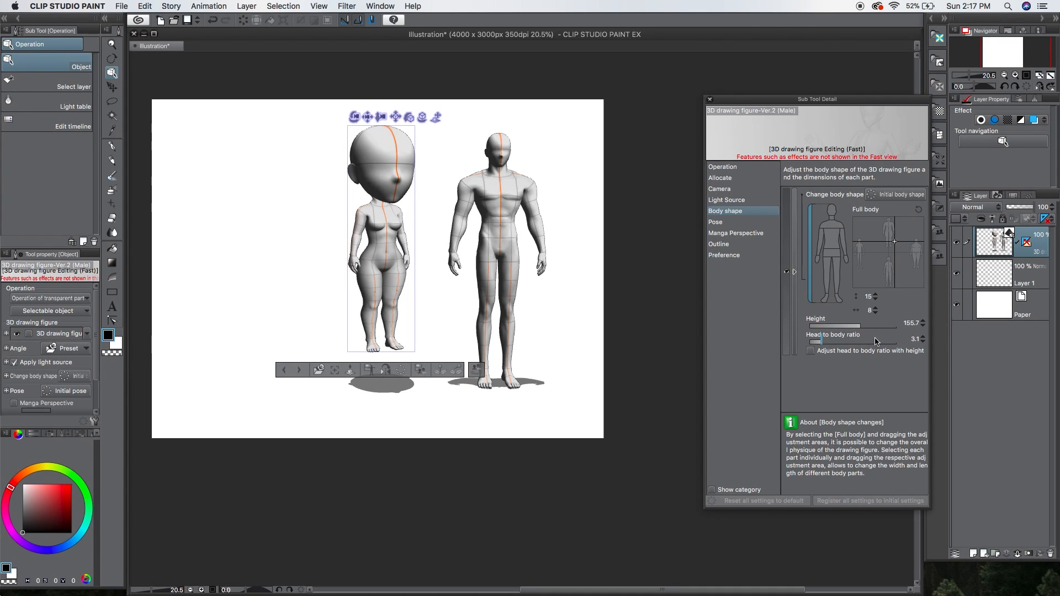
drag(421, 115, 764, 125)
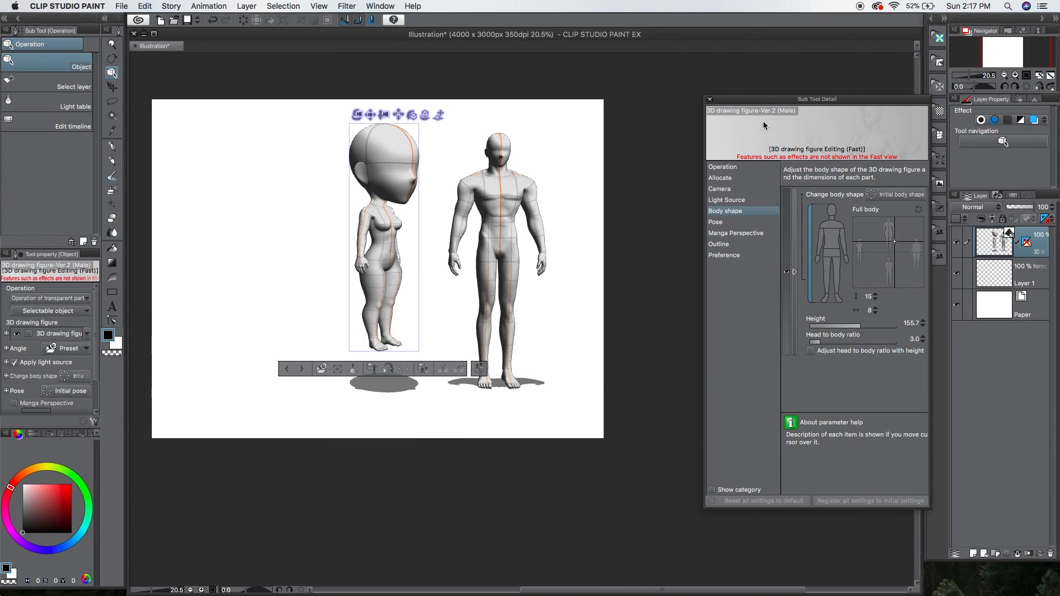
drag(426, 117, 422, 150)
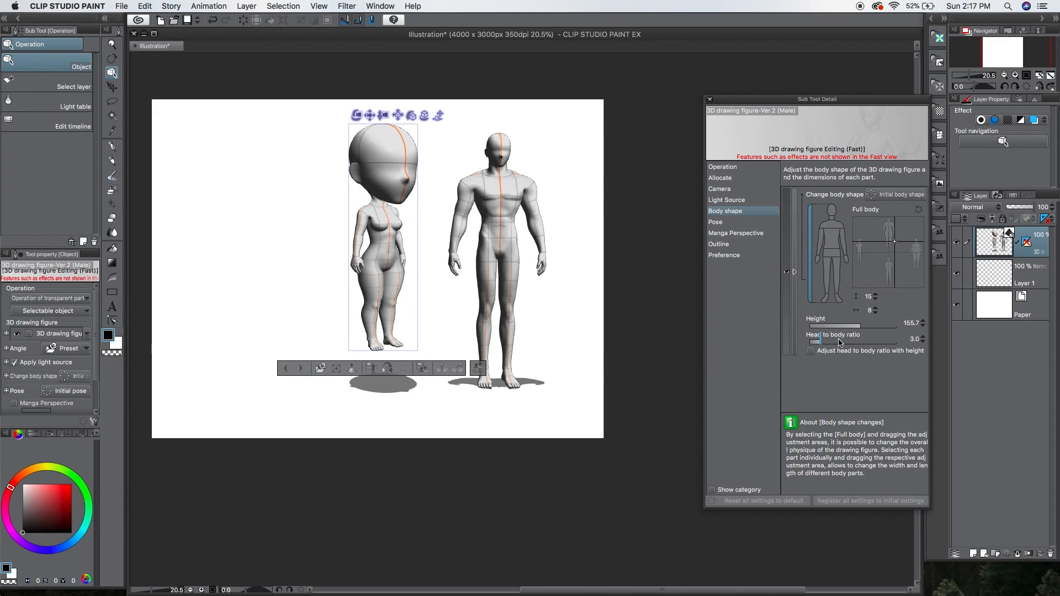
Set the female figure's head to body ratio to 6.0 and rotate it back to face straight forward
drag(834, 343, 854, 343)
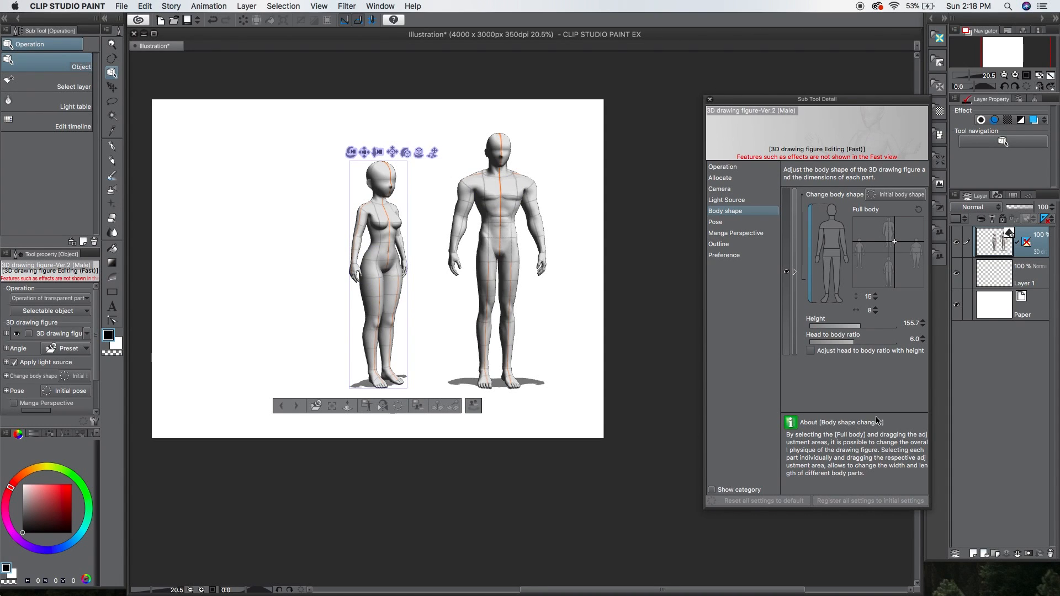
drag(419, 153, 256, 286)
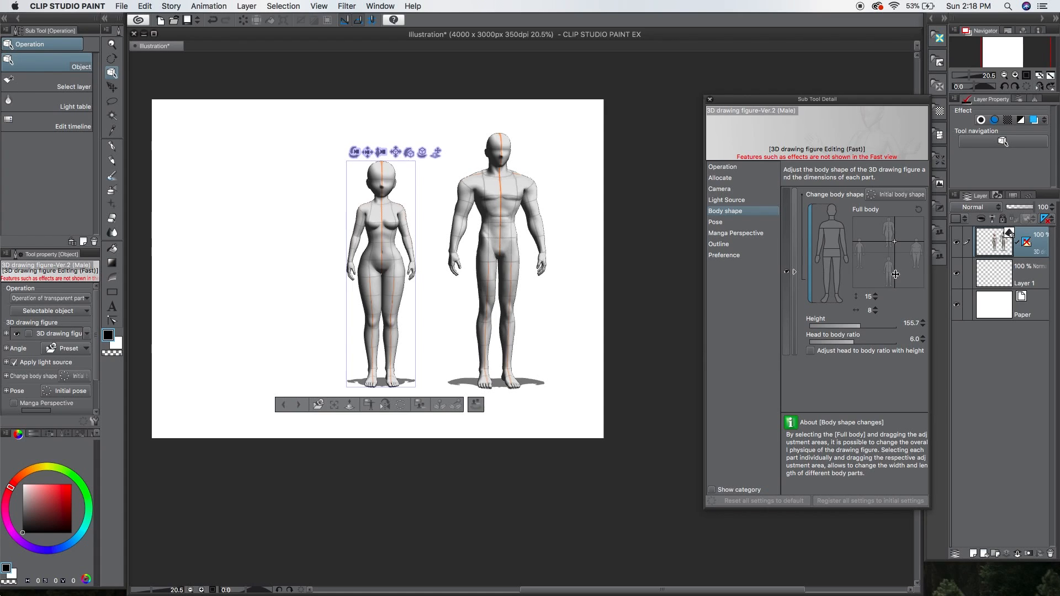
Set the female figure's height to 173.0 with its feet grounded, and move it farther away from the male figure
mouse_move(862, 326)
mouse_down()
mouse_move(836, 327)
mouse_move(869, 327)
mouse_up()
click(922, 327)
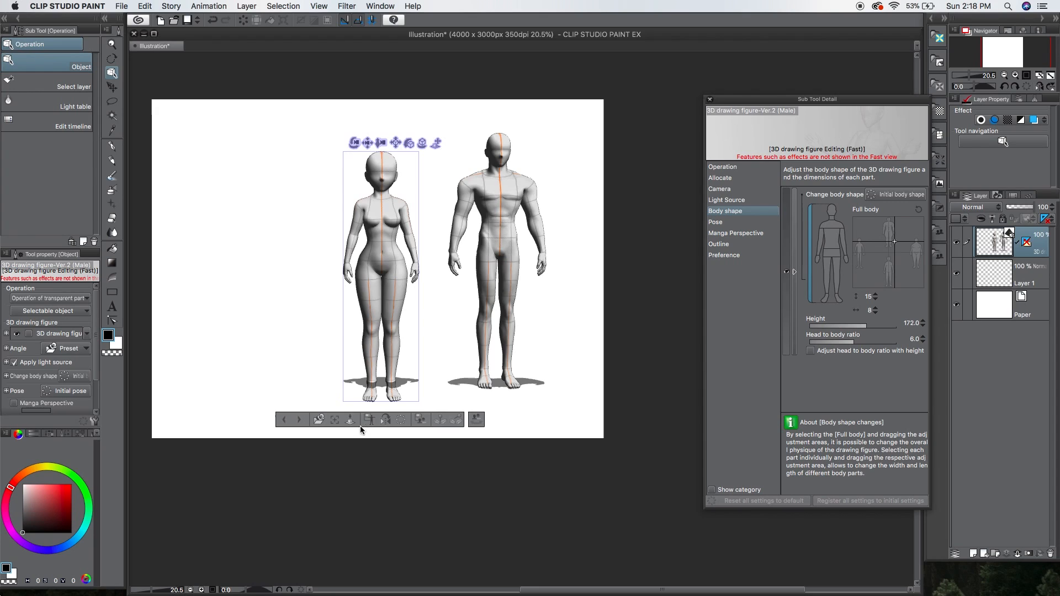
click(922, 322)
click(922, 322)
click(923, 327)
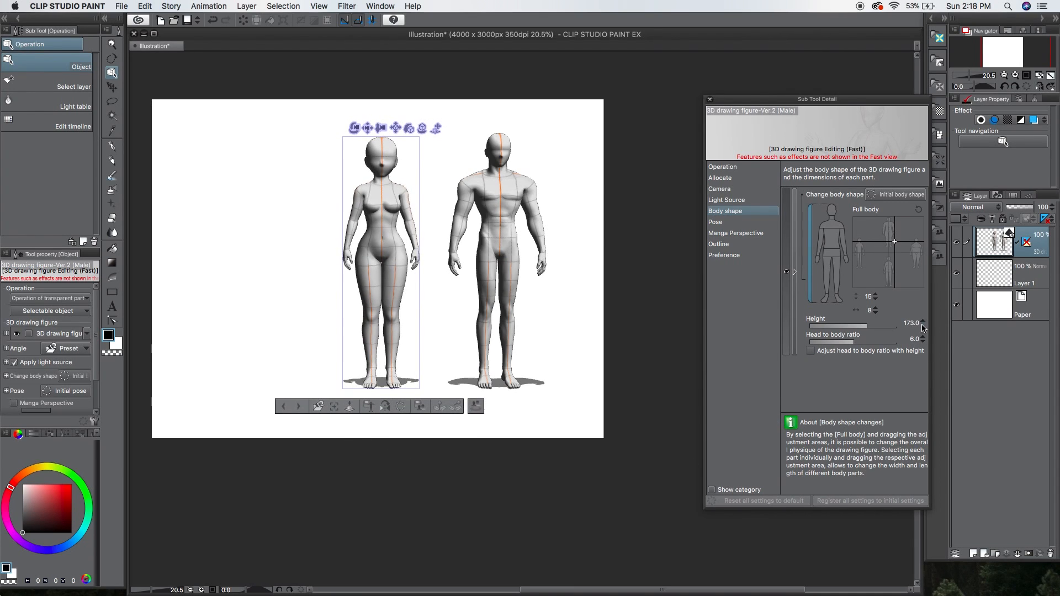
drag(422, 128, 309, 380)
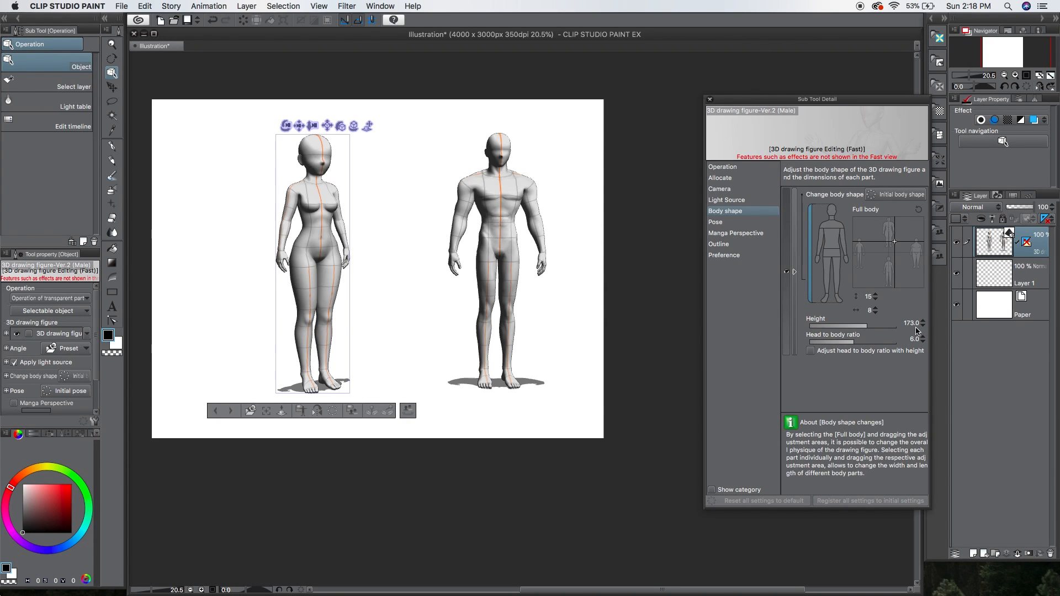
Set the male figure's height to 190.0 with its feet grounded, and move it close beside the female figure
click(498, 243)
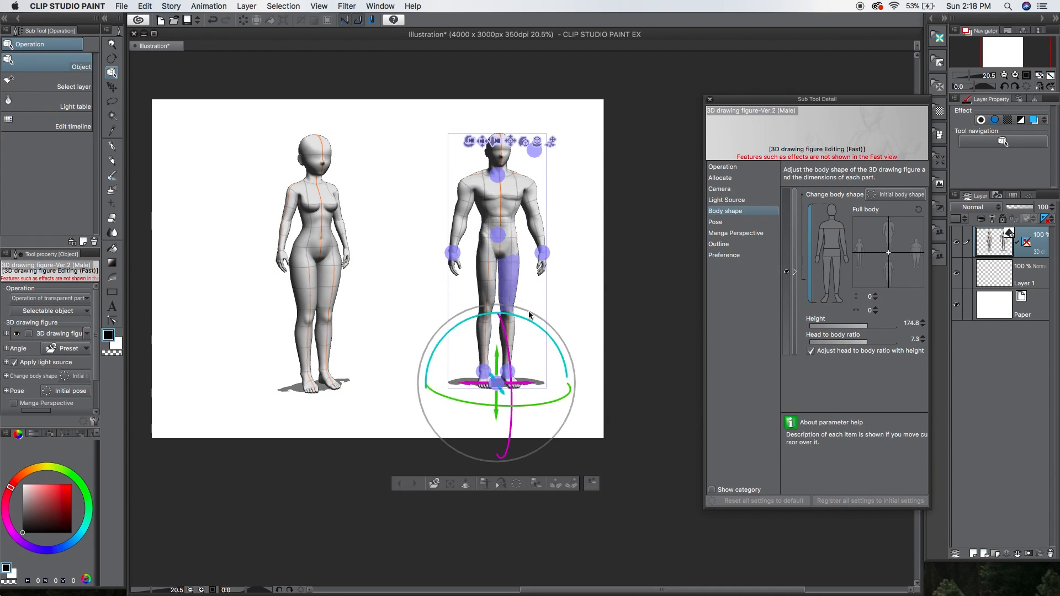
drag(869, 328, 873, 329)
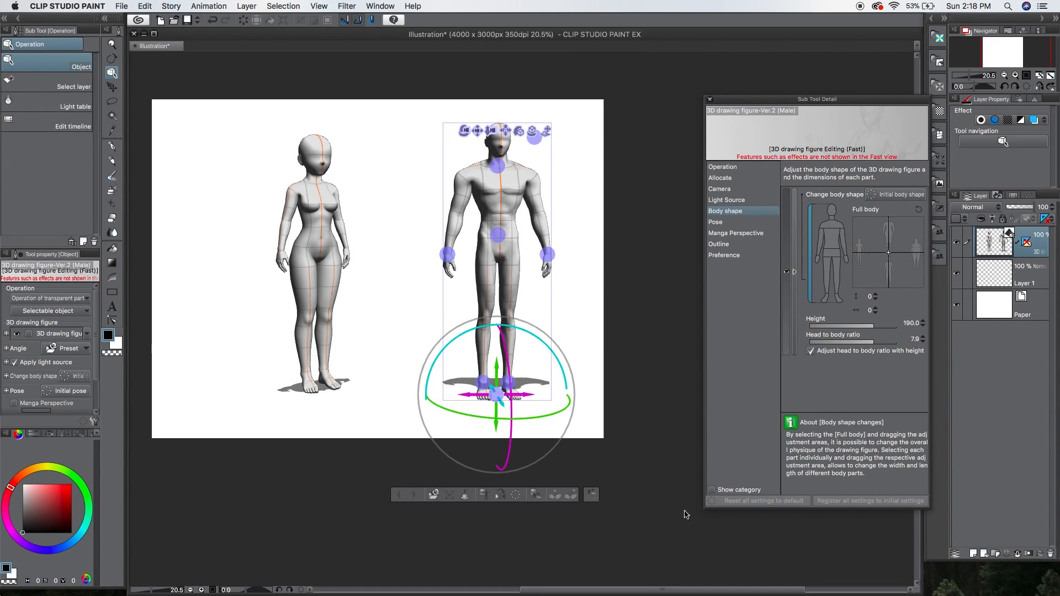
click(464, 495)
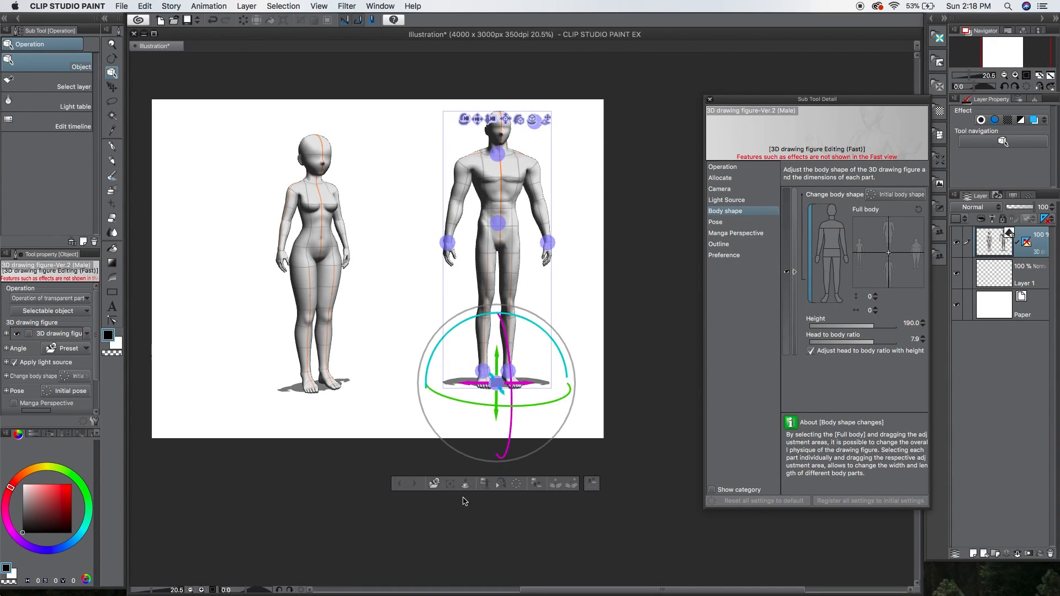
drag(497, 383, 405, 390)
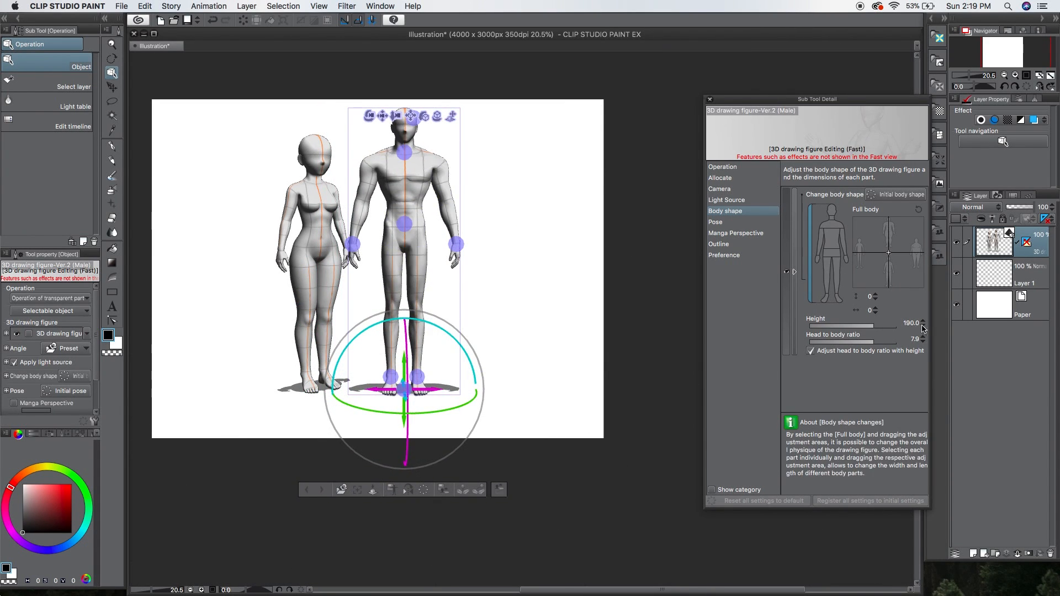
Try the male figure at shorter heights of 97.2 and 143.7 next to the female figure
drag(872, 325, 838, 331)
drag(404, 291, 400, 385)
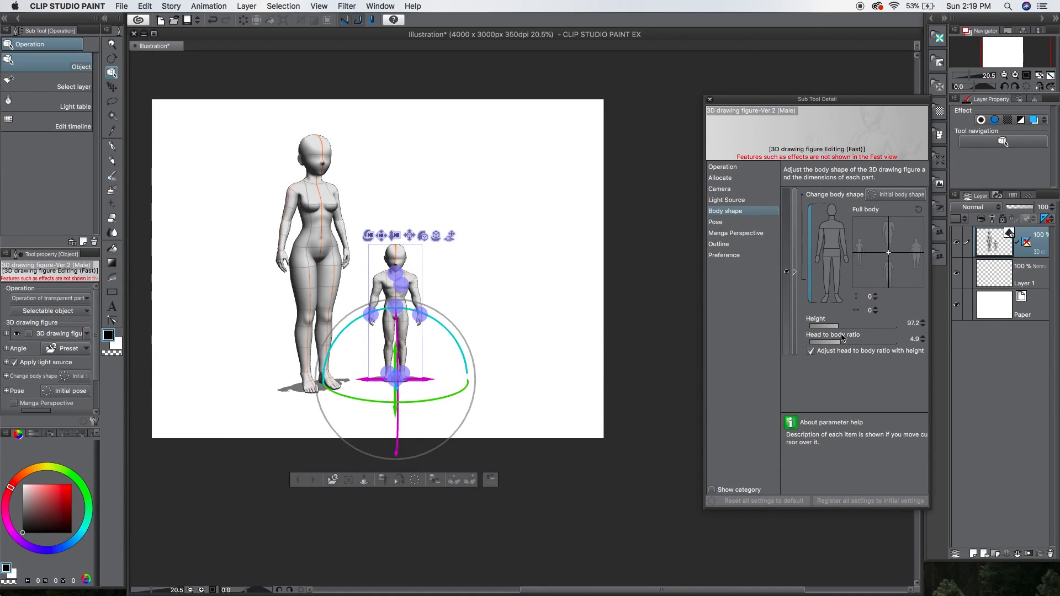
drag(840, 327, 857, 331)
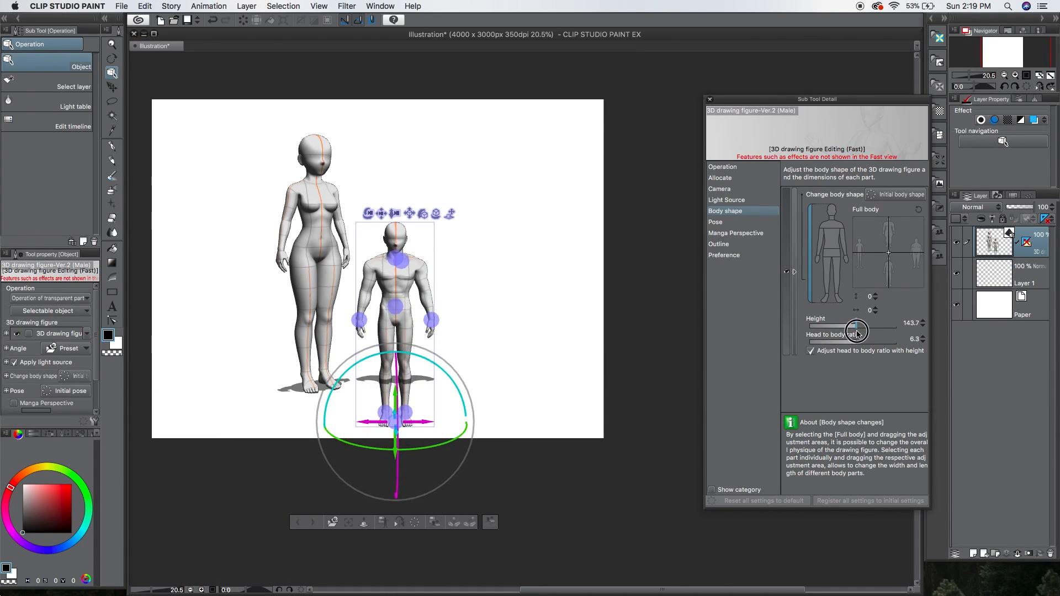
Set the male figure's height to 190.0 and its head to body ratio to 7.0 without the height-linked adjustment
click(924, 321)
click(924, 321)
click(923, 327)
drag(451, 212, 402, 380)
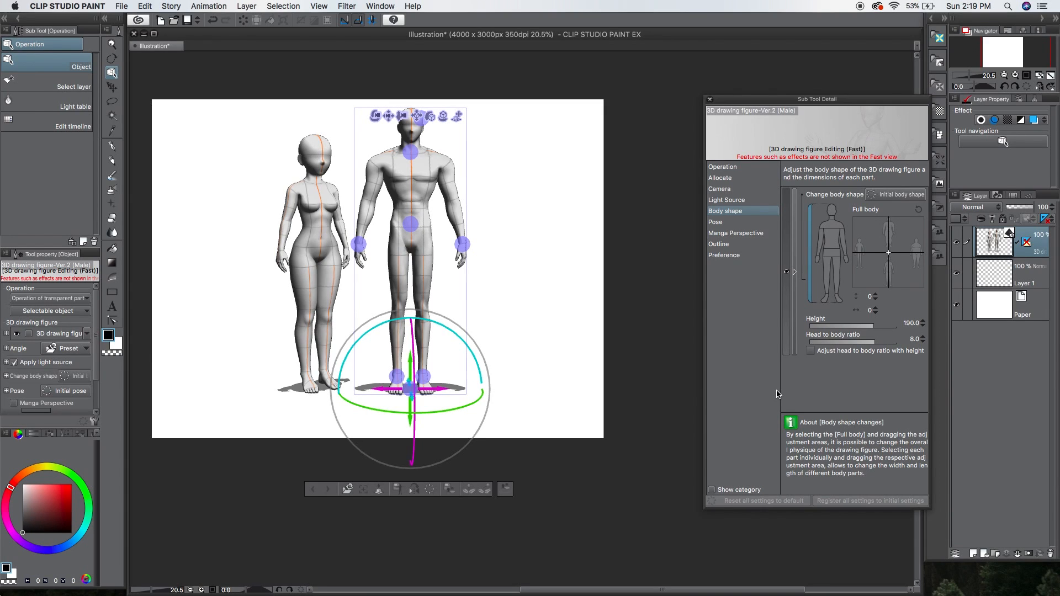
drag(876, 342, 867, 345)
drag(865, 343, 862, 343)
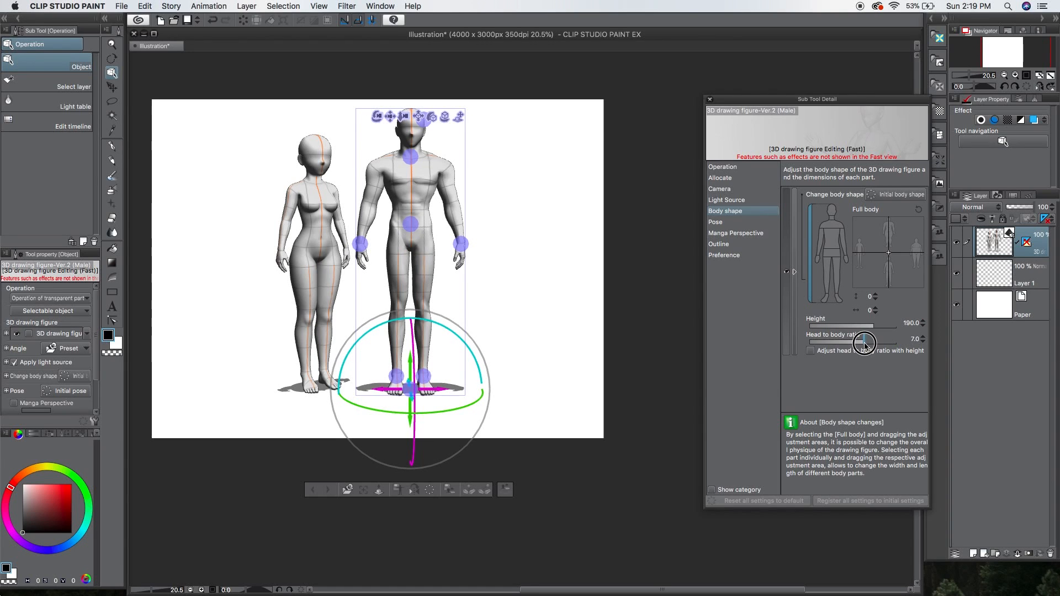
drag(459, 117, 467, 388)
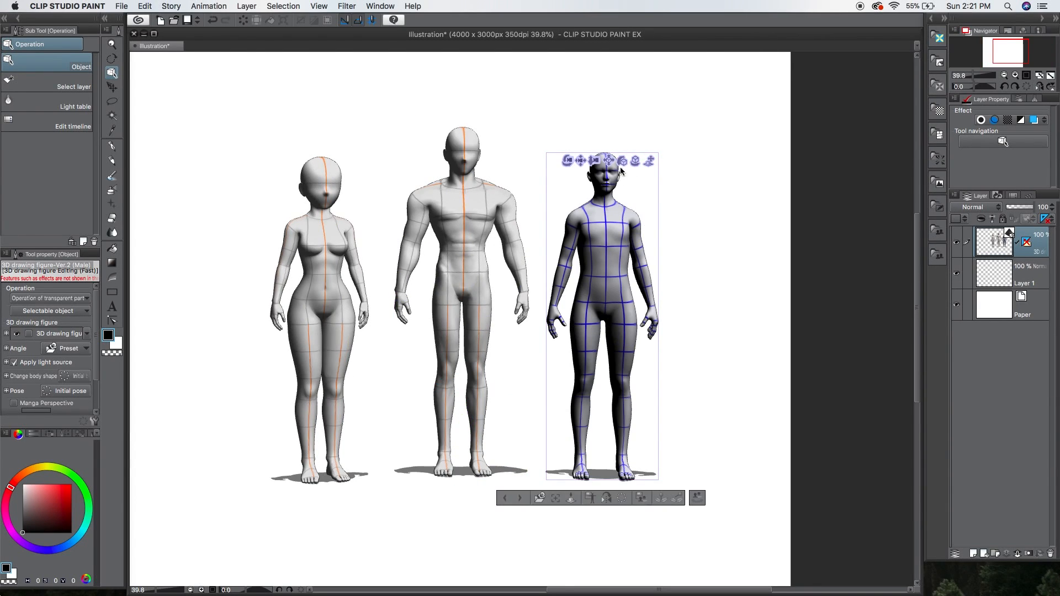
Turn the blue-gridded third figure slightly and adjust the proportions of its legs in the body shape settings
mouse_move(635, 161)
mouse_down()
mouse_move(657, 164)
mouse_move(634, 165)
mouse_up()
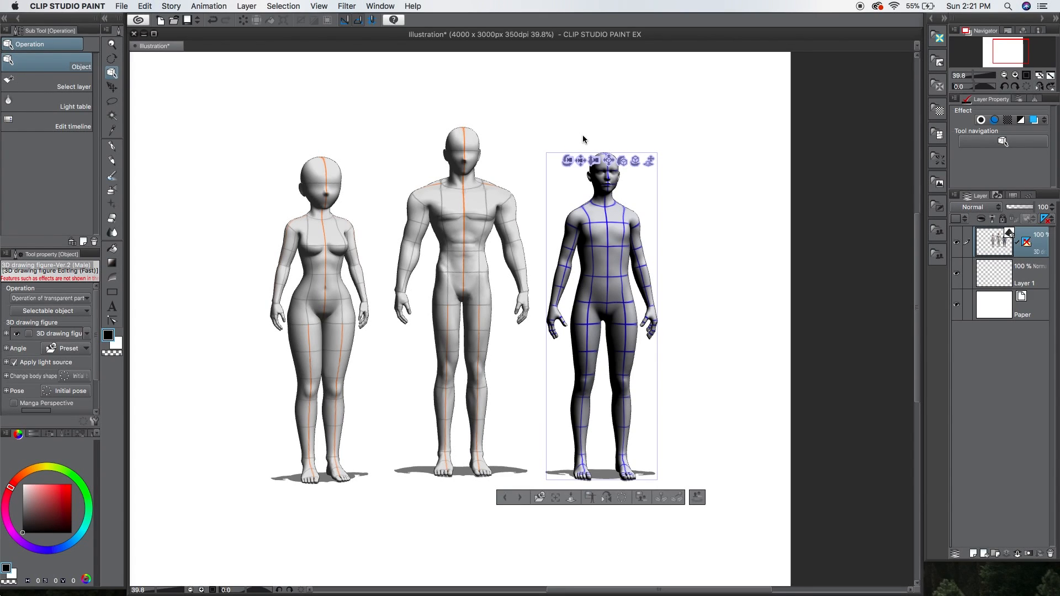
click(697, 497)
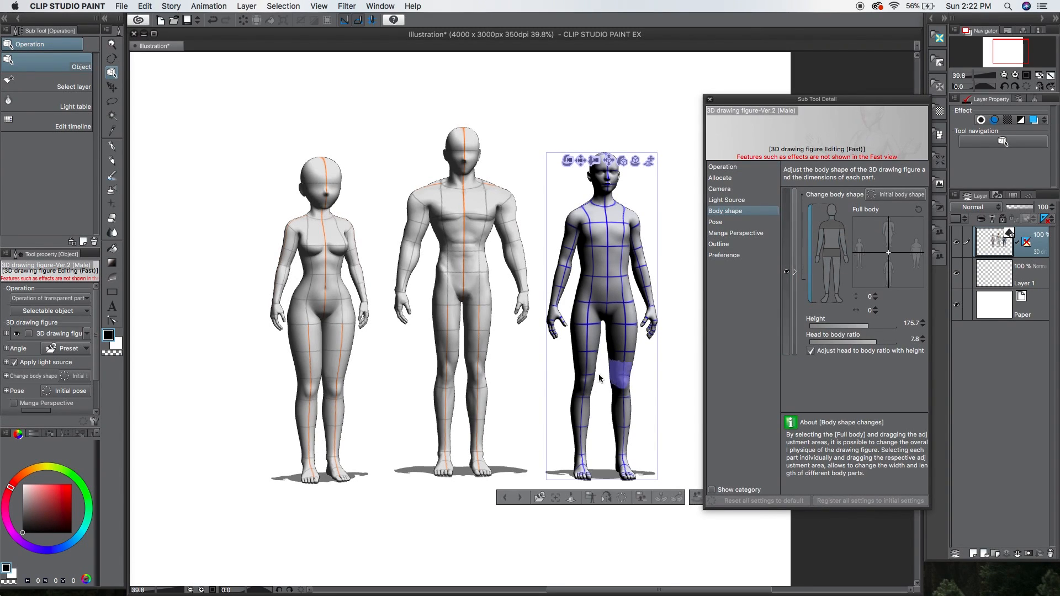
click(837, 278)
mouse_move(889, 253)
mouse_down()
mouse_move(905, 252)
mouse_move(892, 254)
mouse_up()
Examine the arm and shoulder body shape settings on the blue-gridded figure and the muscular male figure
click(843, 245)
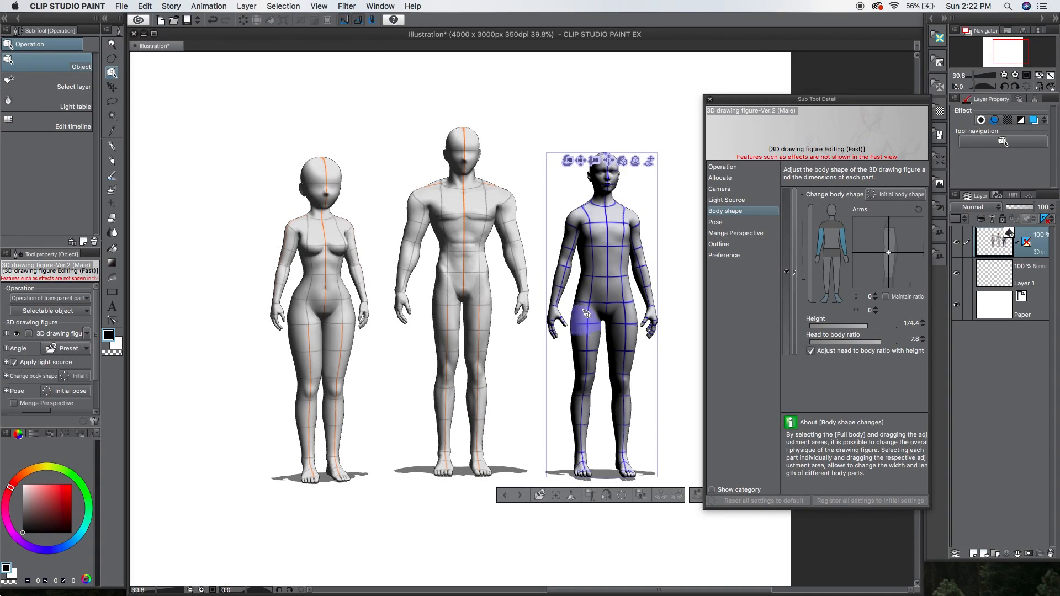
click(461, 242)
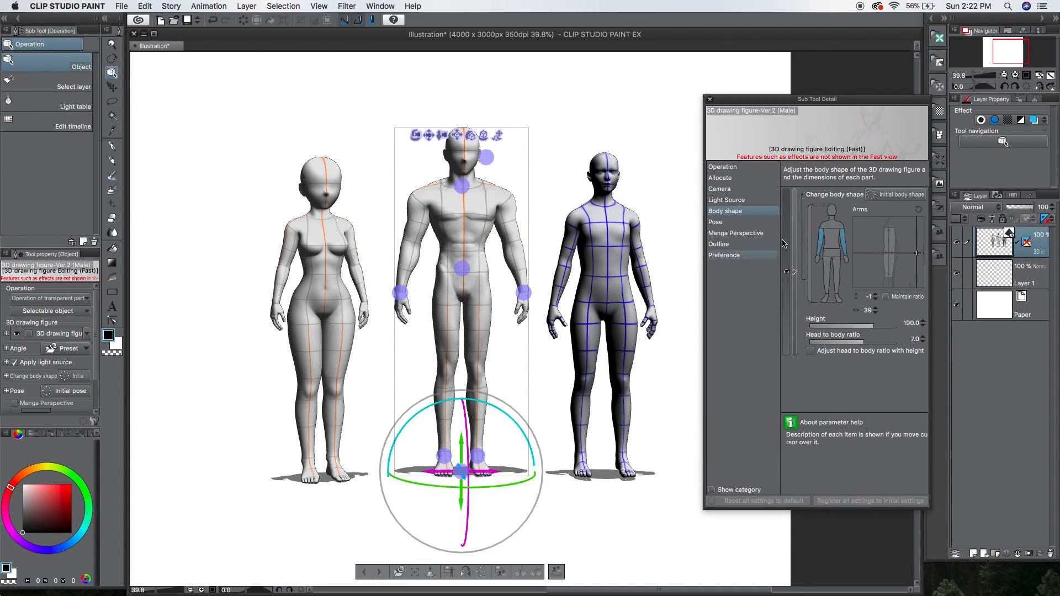
click(839, 224)
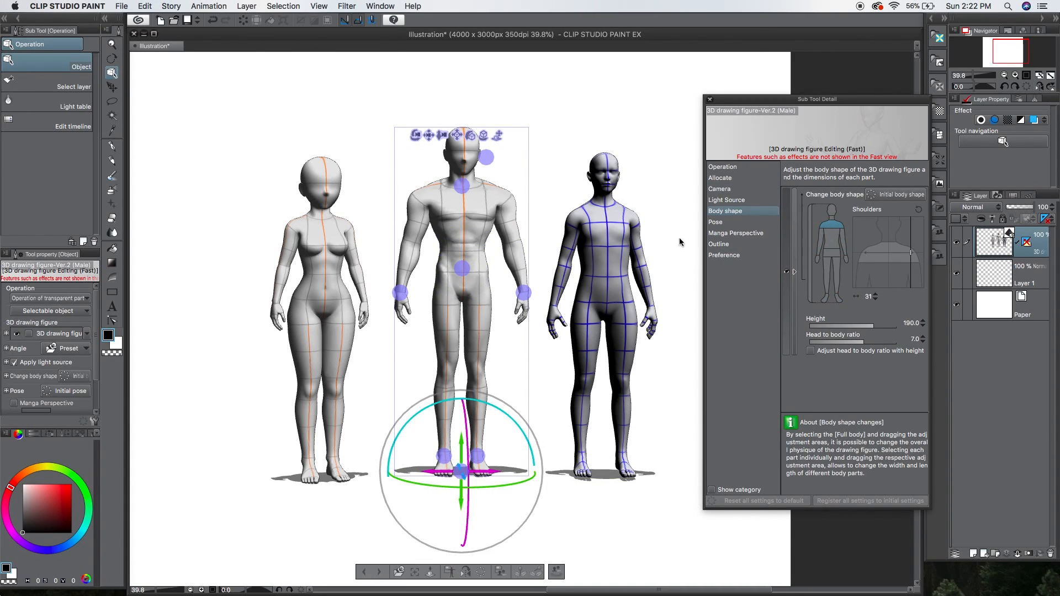
Set the blue-gridded figure's head to body ratio to 6.0 without the height-linked adjustment
click(618, 264)
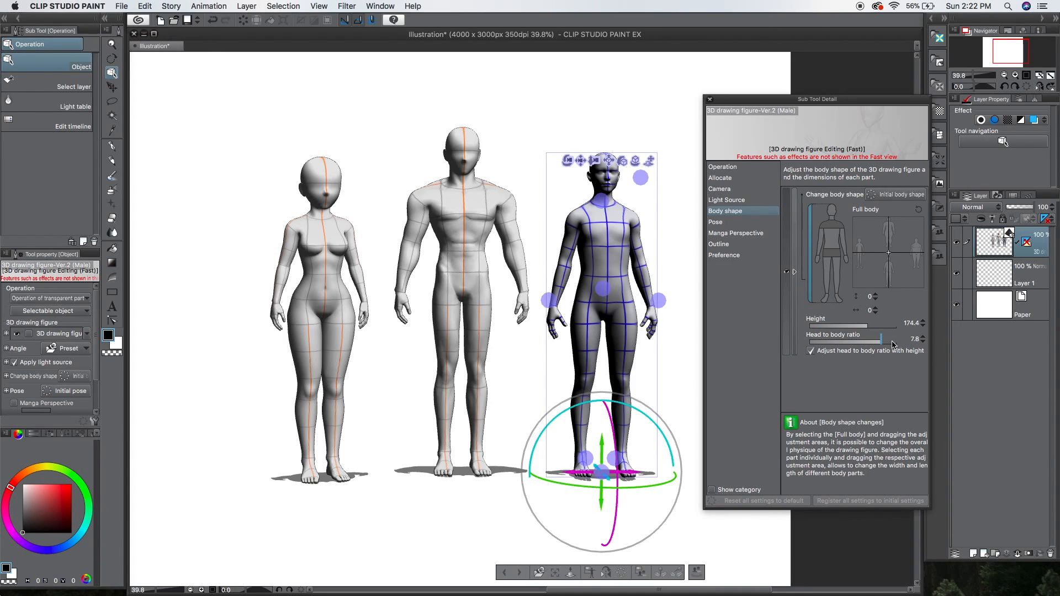
click(810, 351)
drag(872, 342, 837, 344)
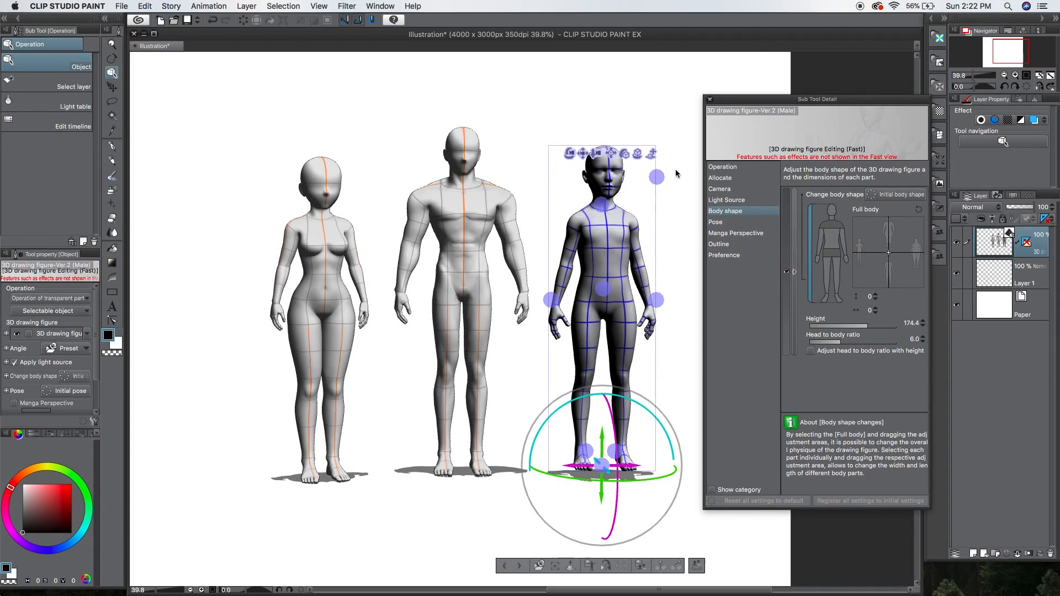
Rotate the blue-gridded figure to a slight three-quarter view and adjust its height
drag(684, 154, 612, 218)
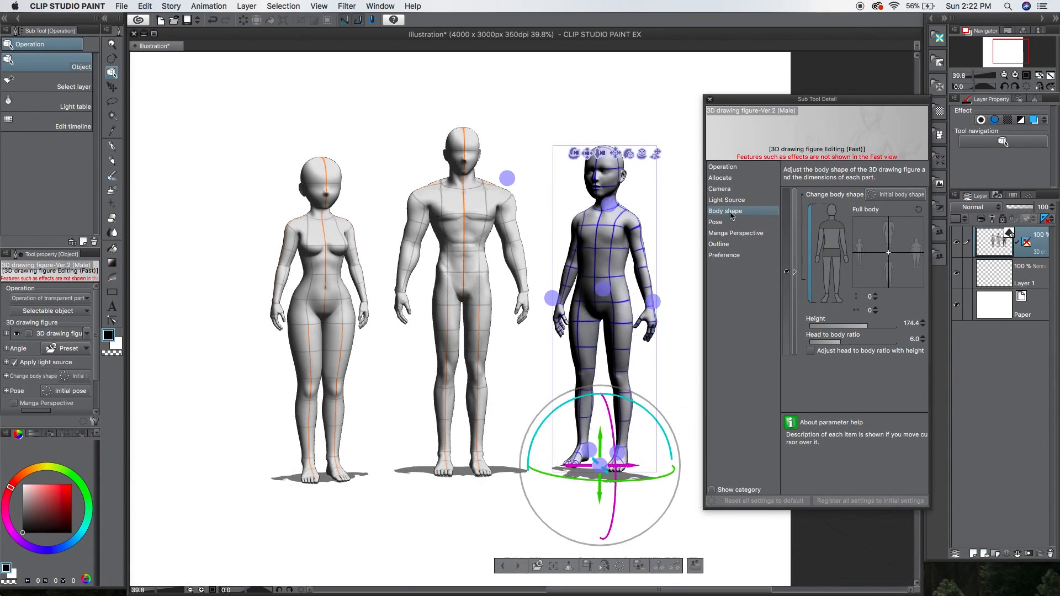
mouse_move(879, 326)
mouse_down()
mouse_move(889, 331)
mouse_move(868, 327)
mouse_up()
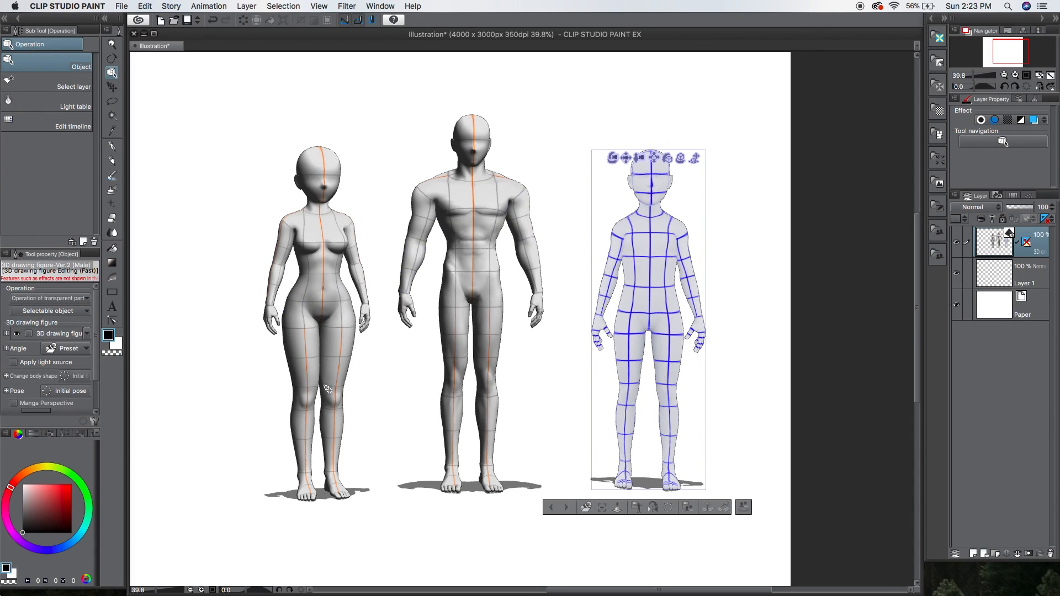
Rotate the 3D scene's camera slightly so the female figure faces straight forward
drag(583, 164, 593, 248)
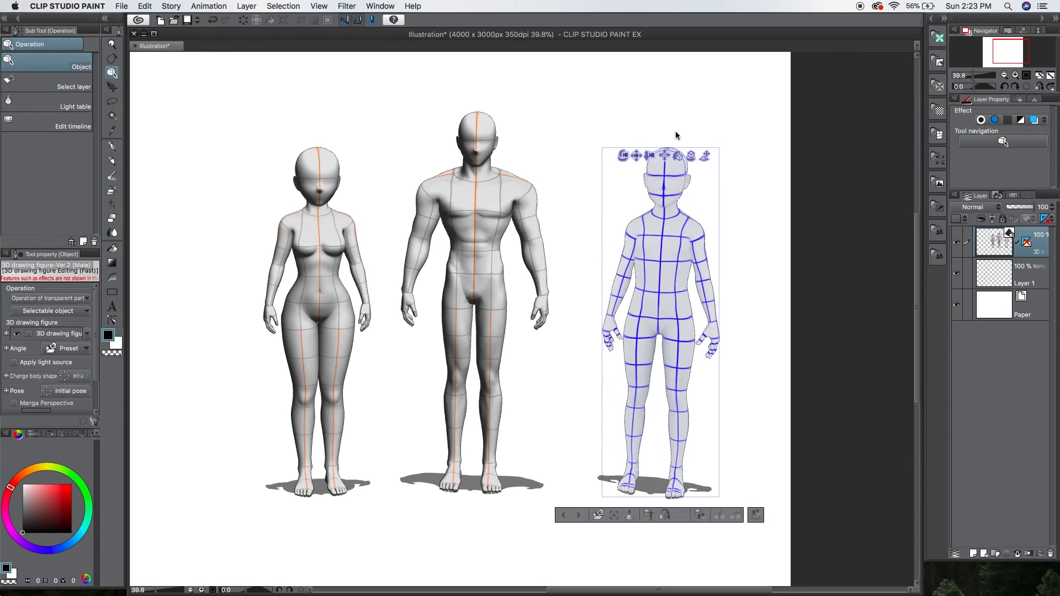
mouse_move(917, 226)
mouse_down()
mouse_move(919, 157)
mouse_move(908, 223)
mouse_up()
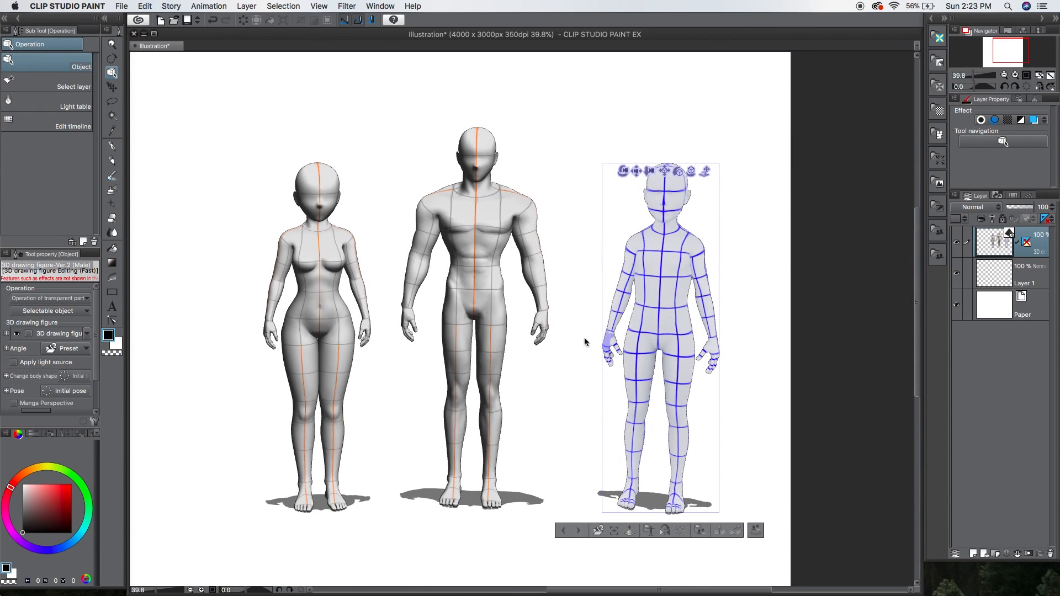